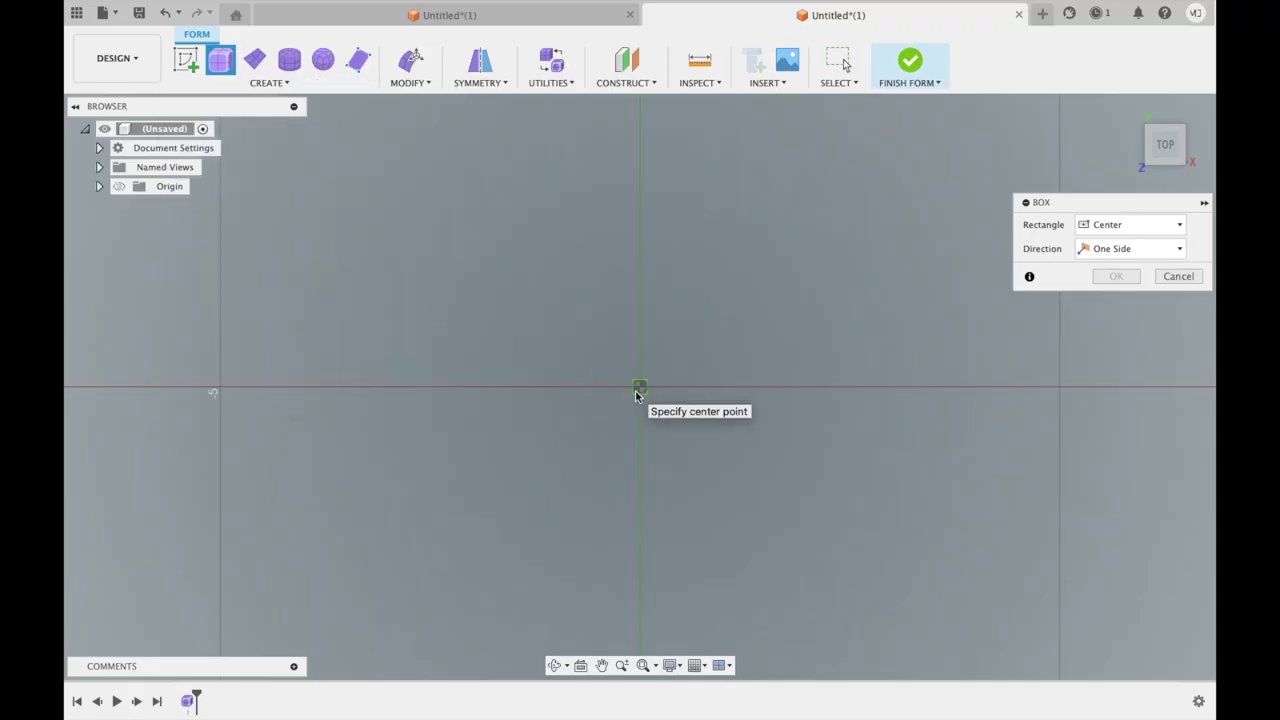
Create a 50 by 50 in box form centred on the origin and start Edit Form.
left_click(640, 386)
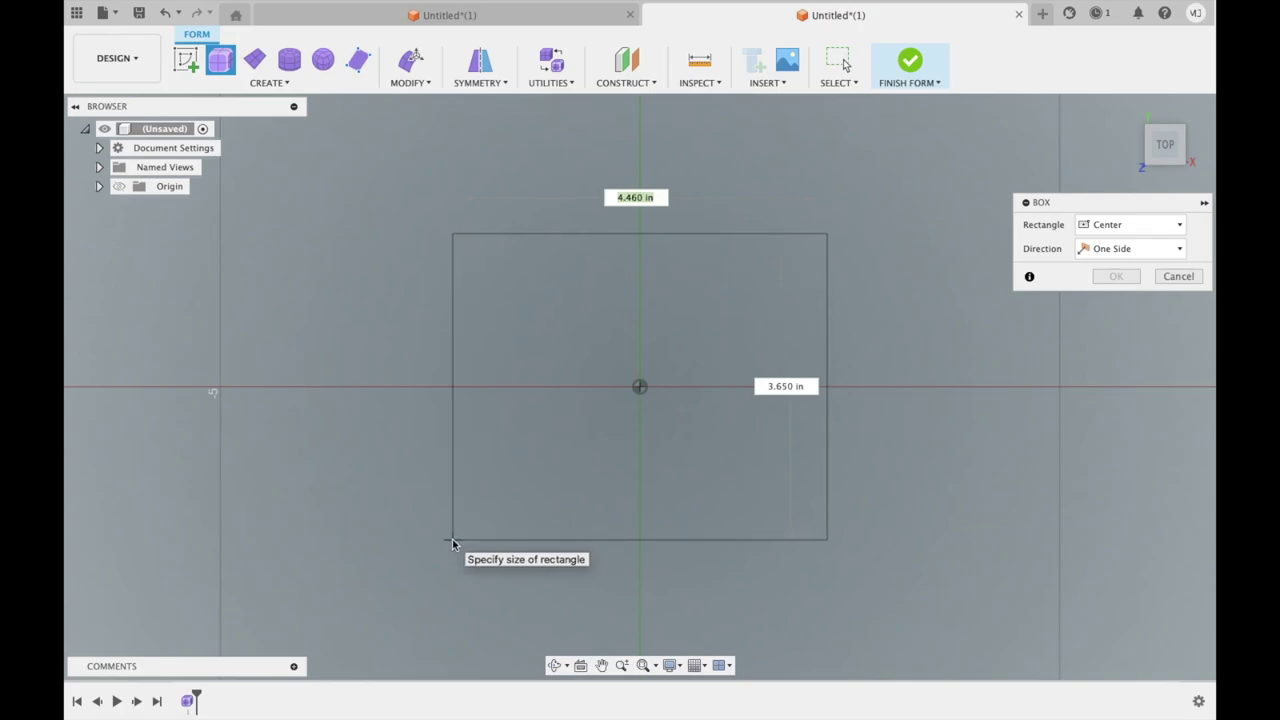
left_click(452, 543)
type("50")
type("50in")
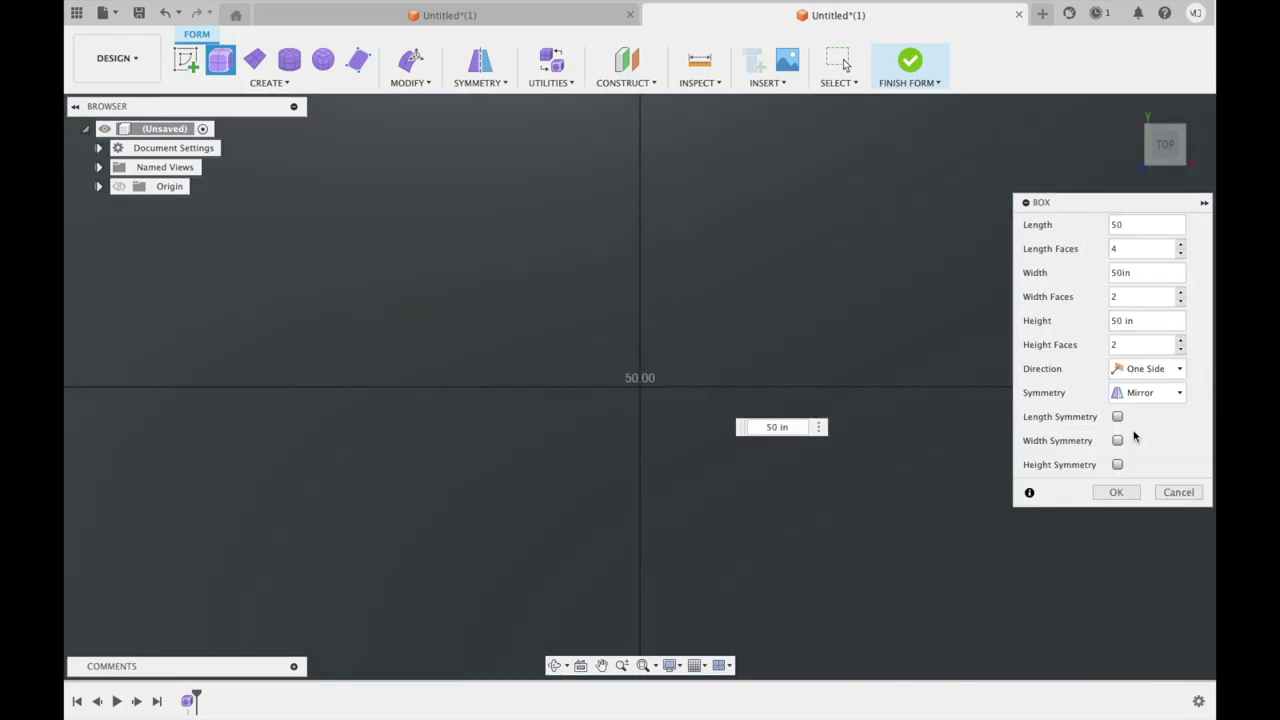
key("Return")
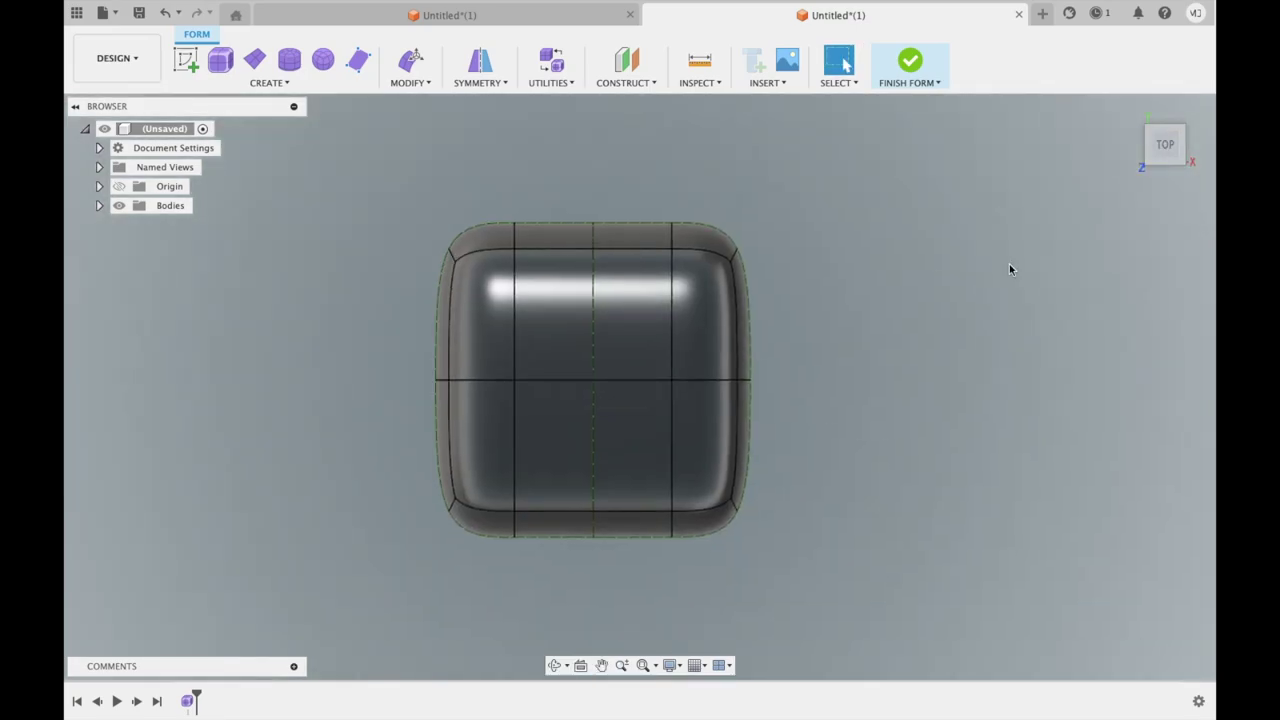
left_click(410, 82)
left_click(430, 97)
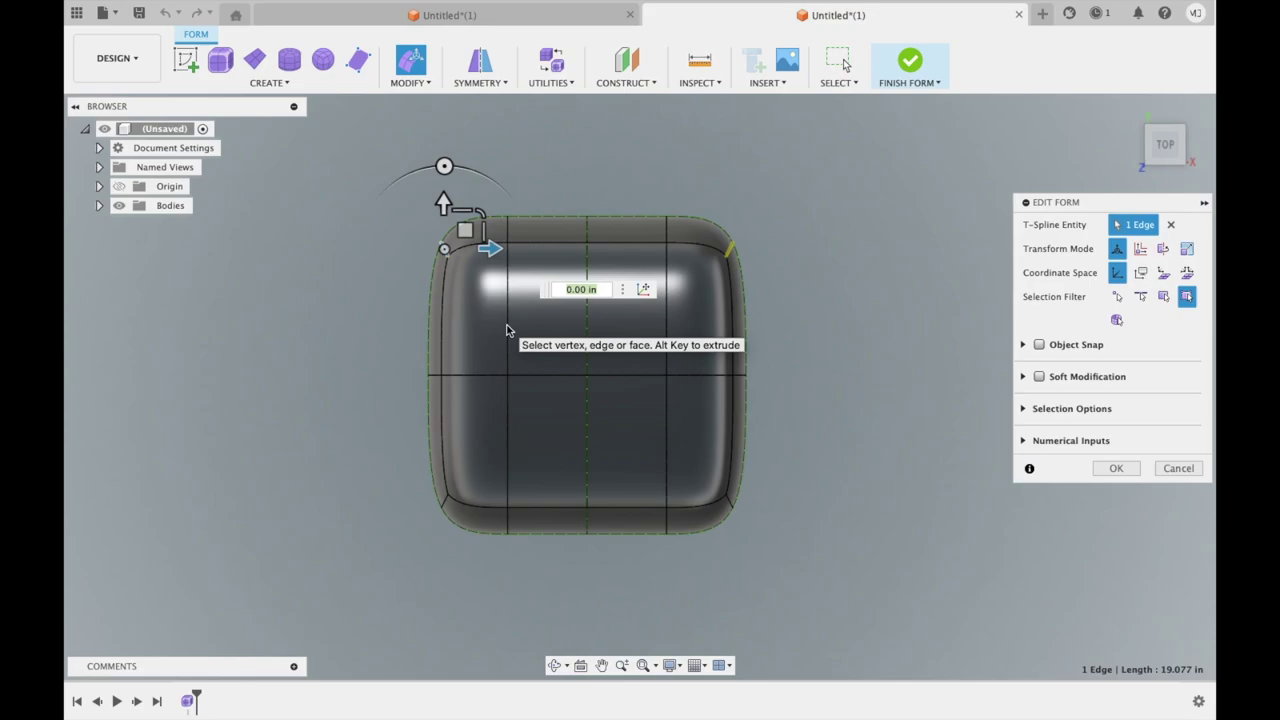
Drag the box's top, side and lower edges to sculpt a pointed heart.
mouse_move(465, 228)
left_mouse_down()
mouse_move(400, 193)
mouse_move(417, 208)
left_mouse_up()
left_click(492, 218)
left_click_drag(543, 371, 470, 98)
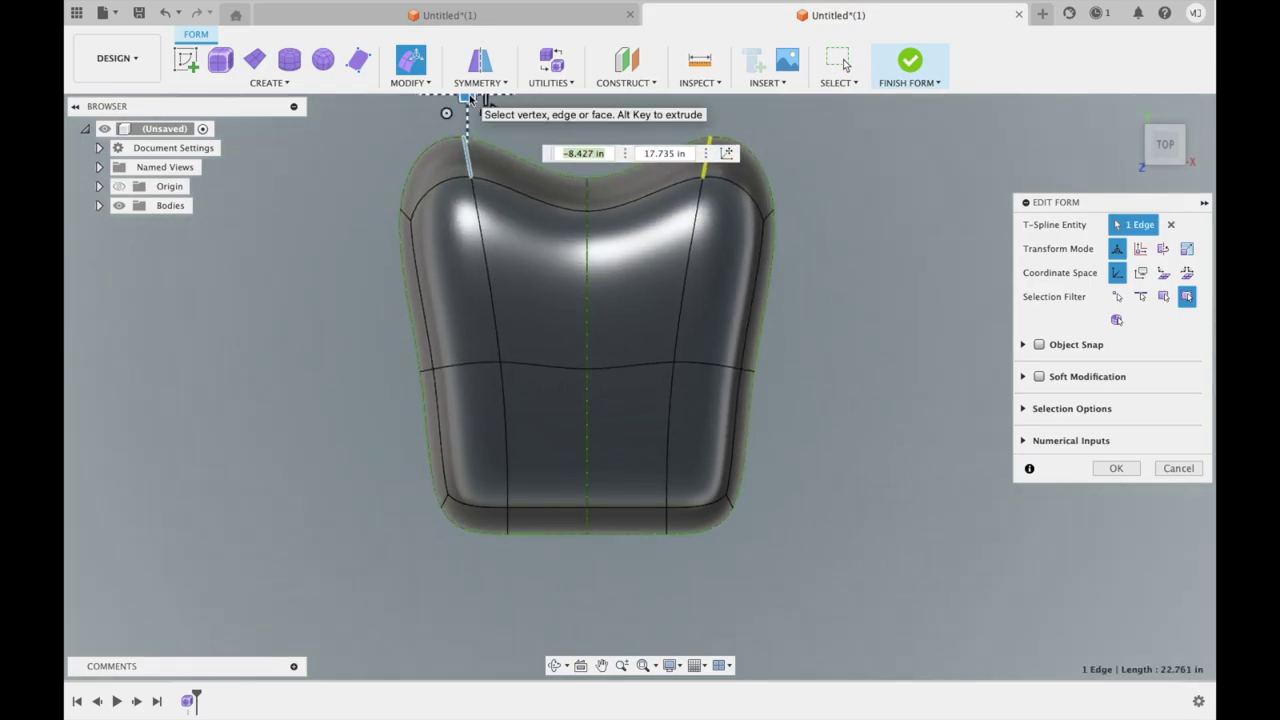
left_click_drag(349, 366, 489, 462)
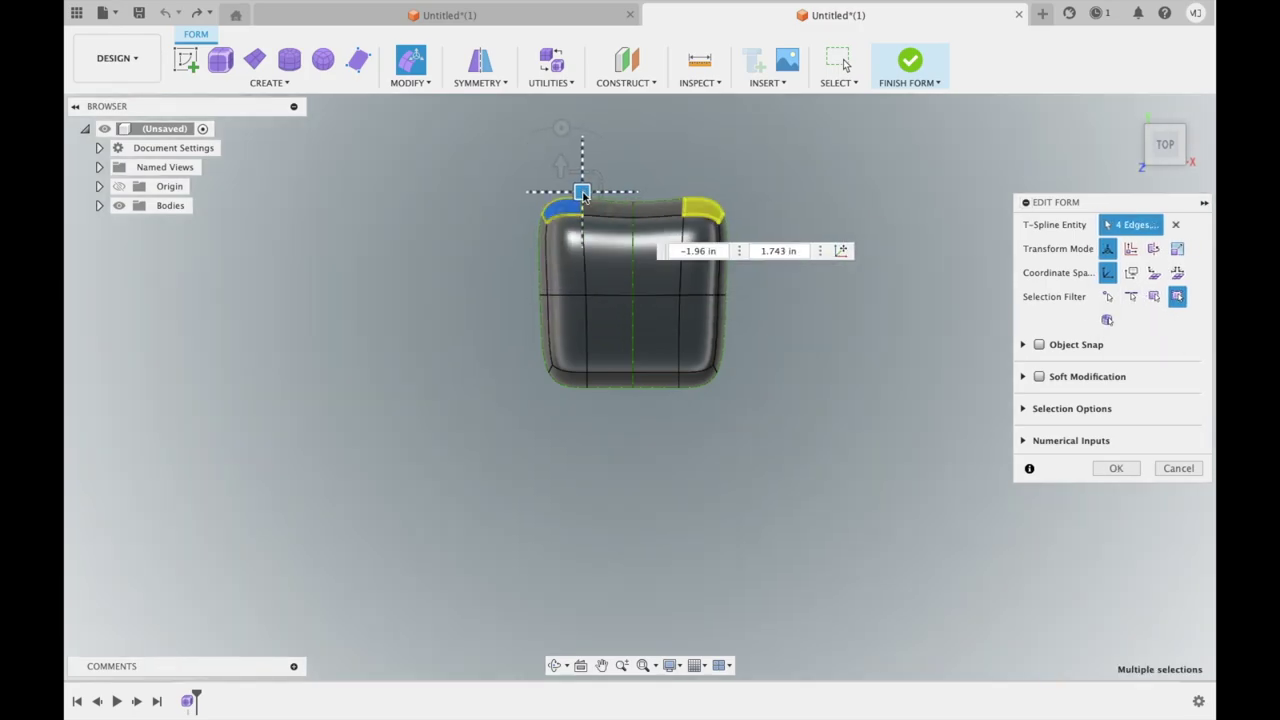
left_click_drag(584, 196, 578, 208)
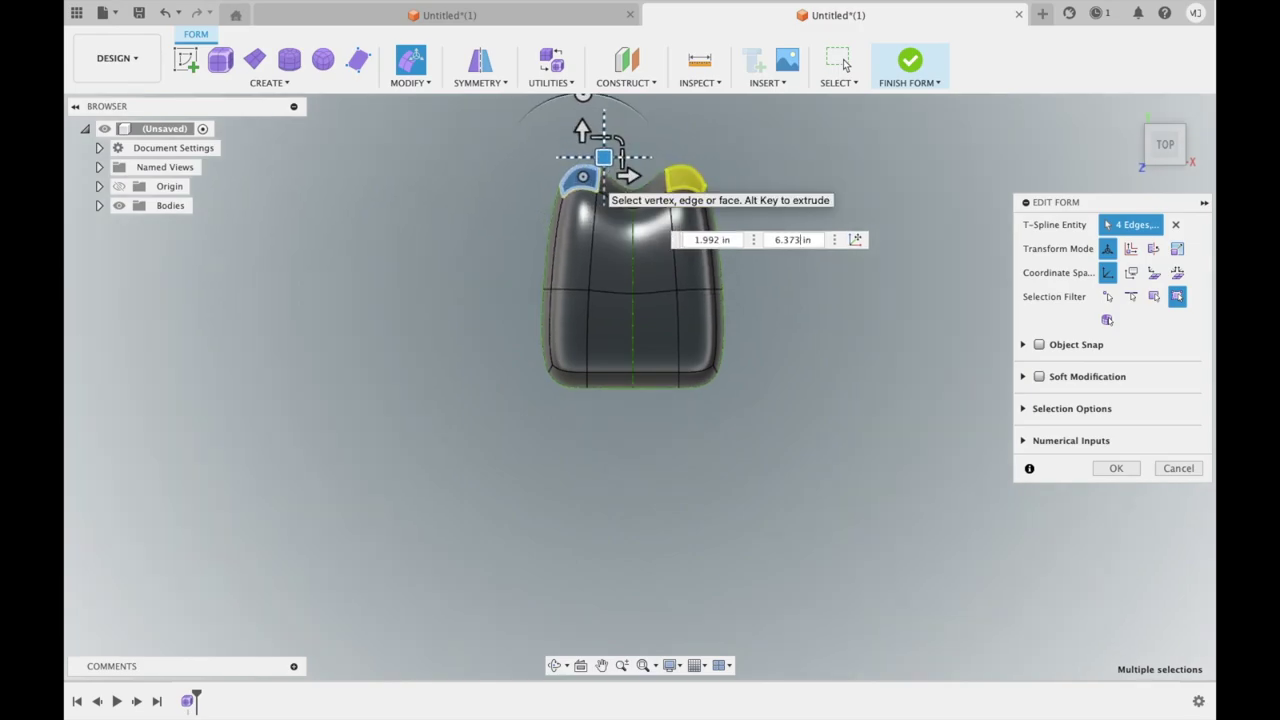
left_click(771, 277)
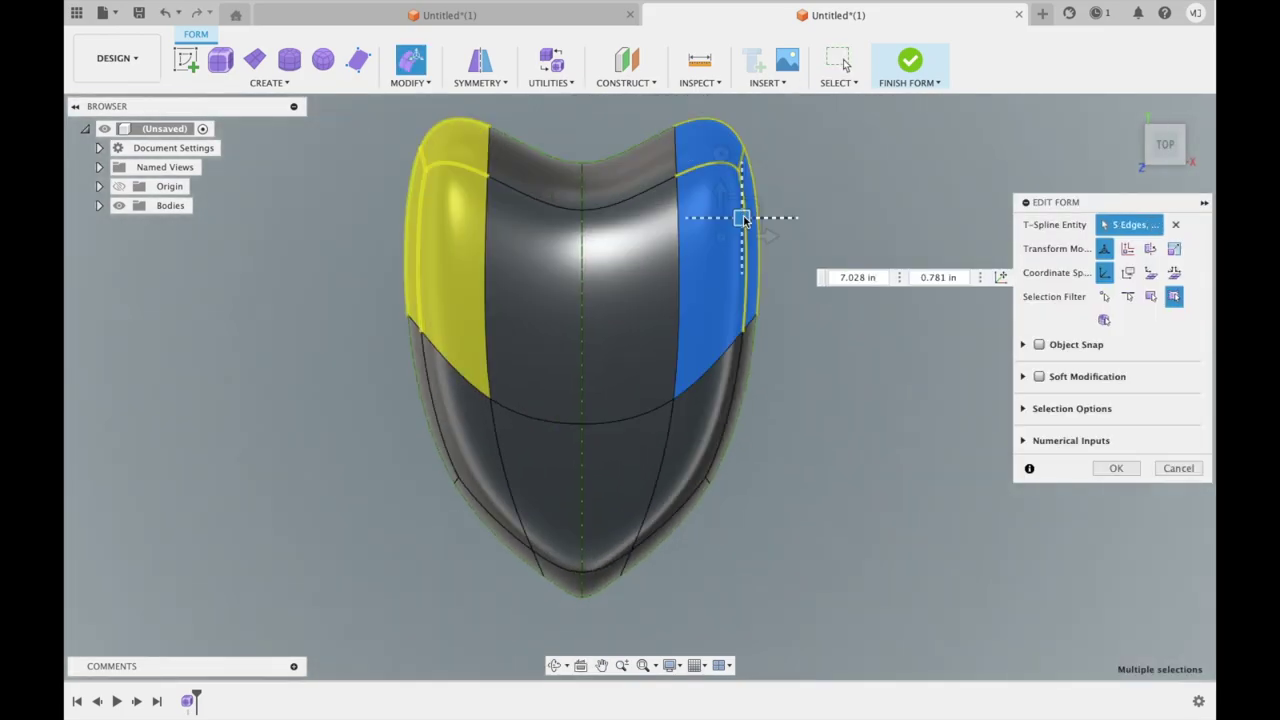
left_click_drag(405, 421, 497, 488)
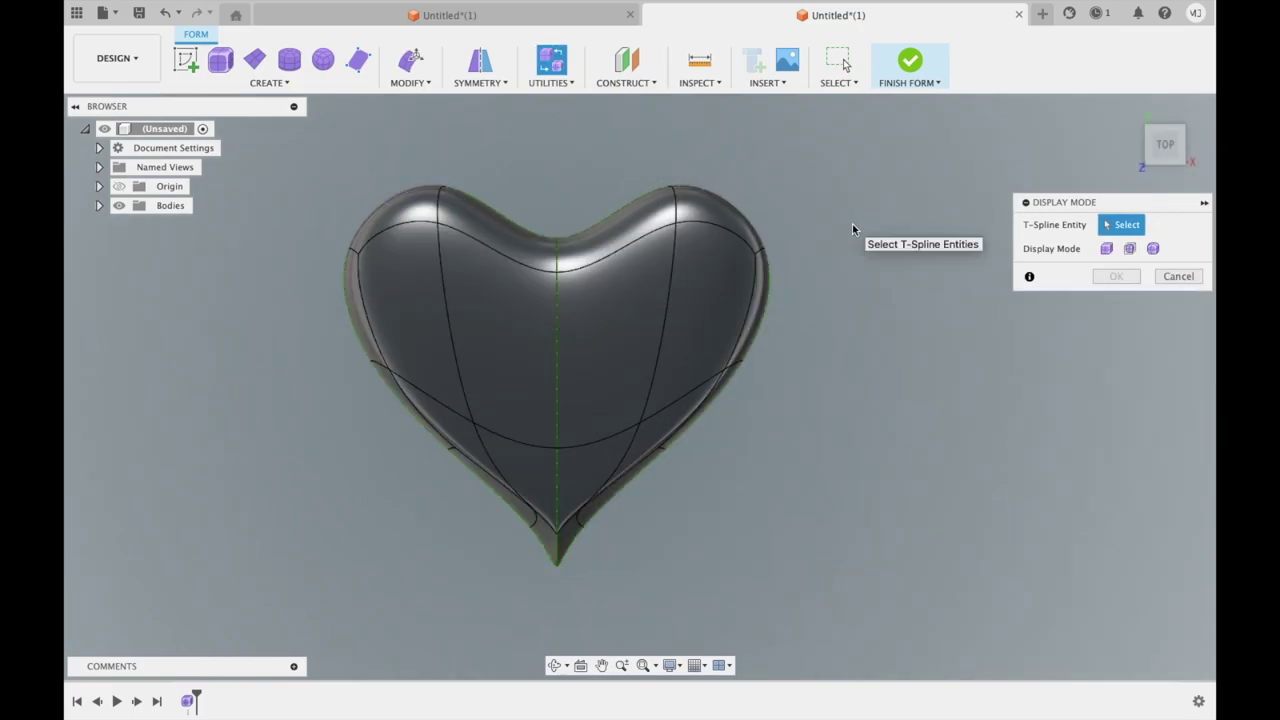
Rotate the heart's two lower edges 5 degrees, then toggle between box and smooth display.
left_click(528, 441)
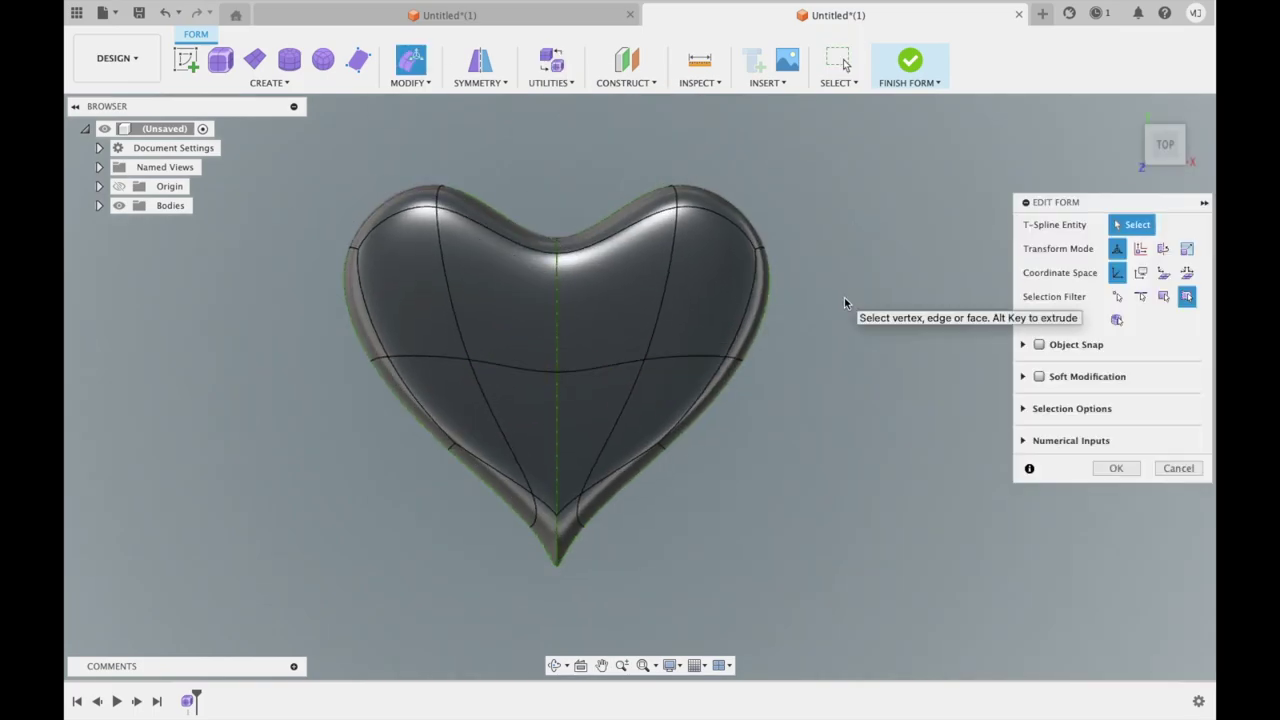
left_click(520, 490, "shift")
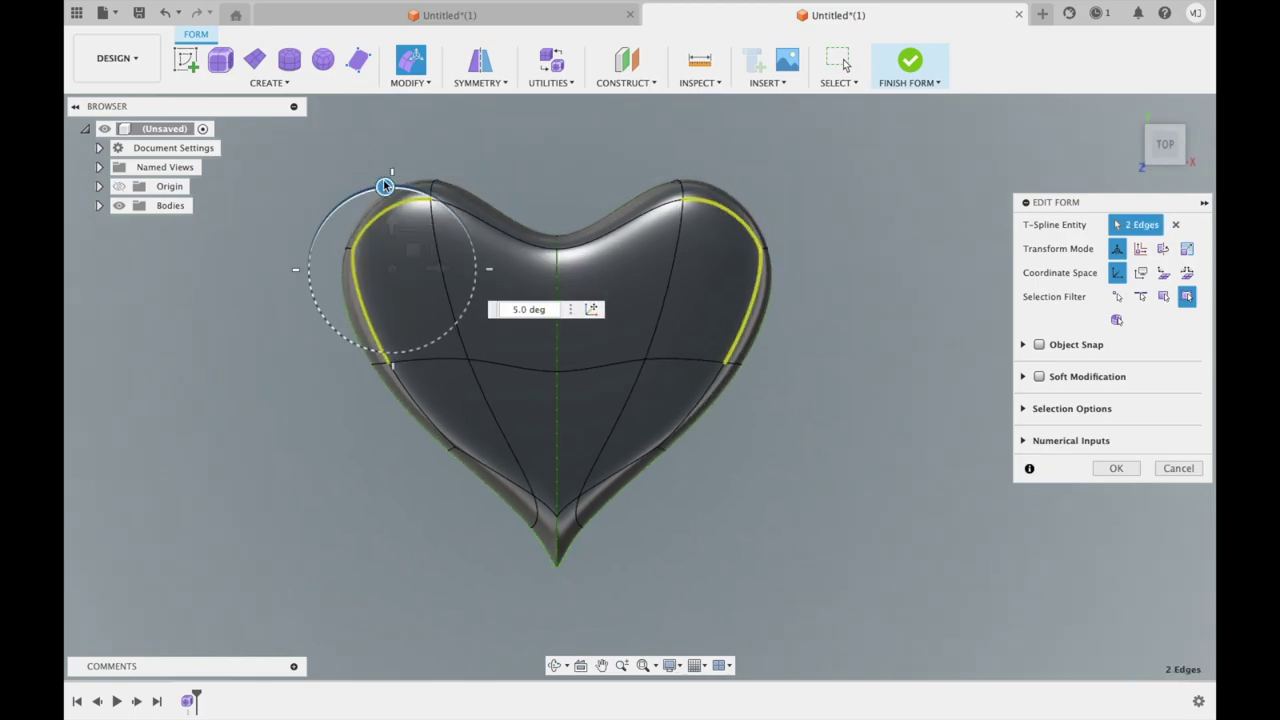
left_click(897, 206)
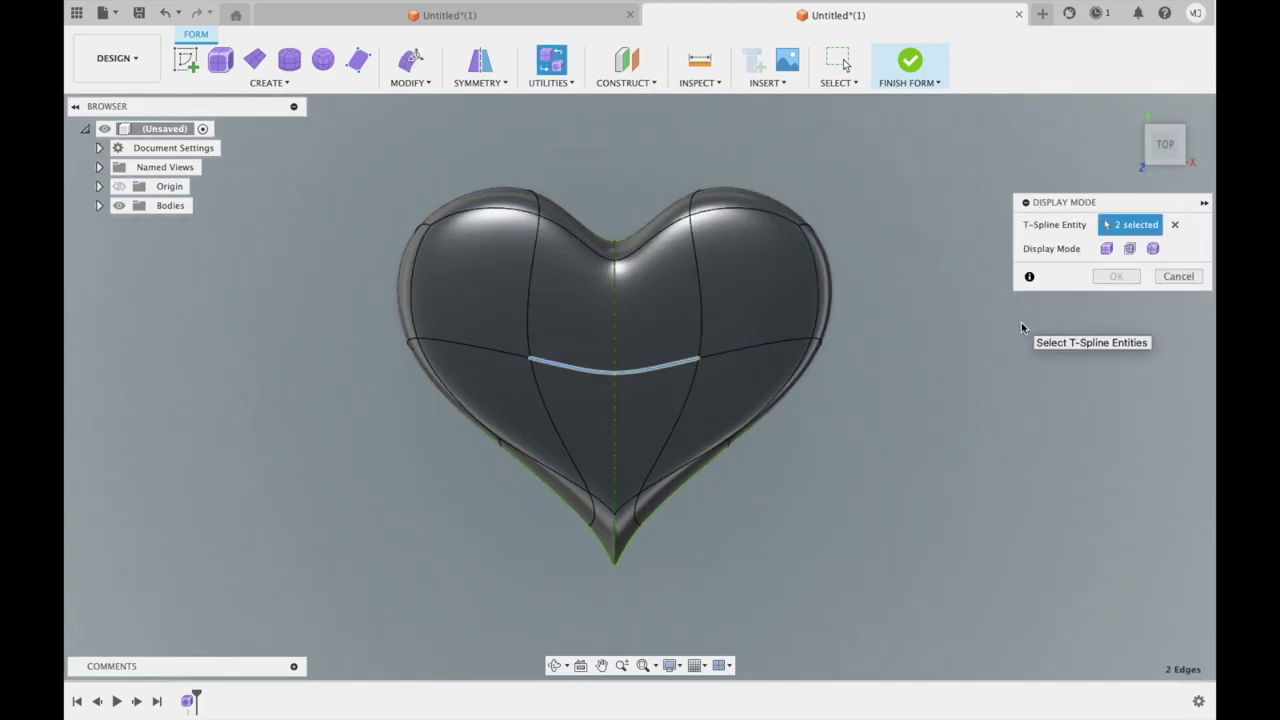
left_click(1130, 249)
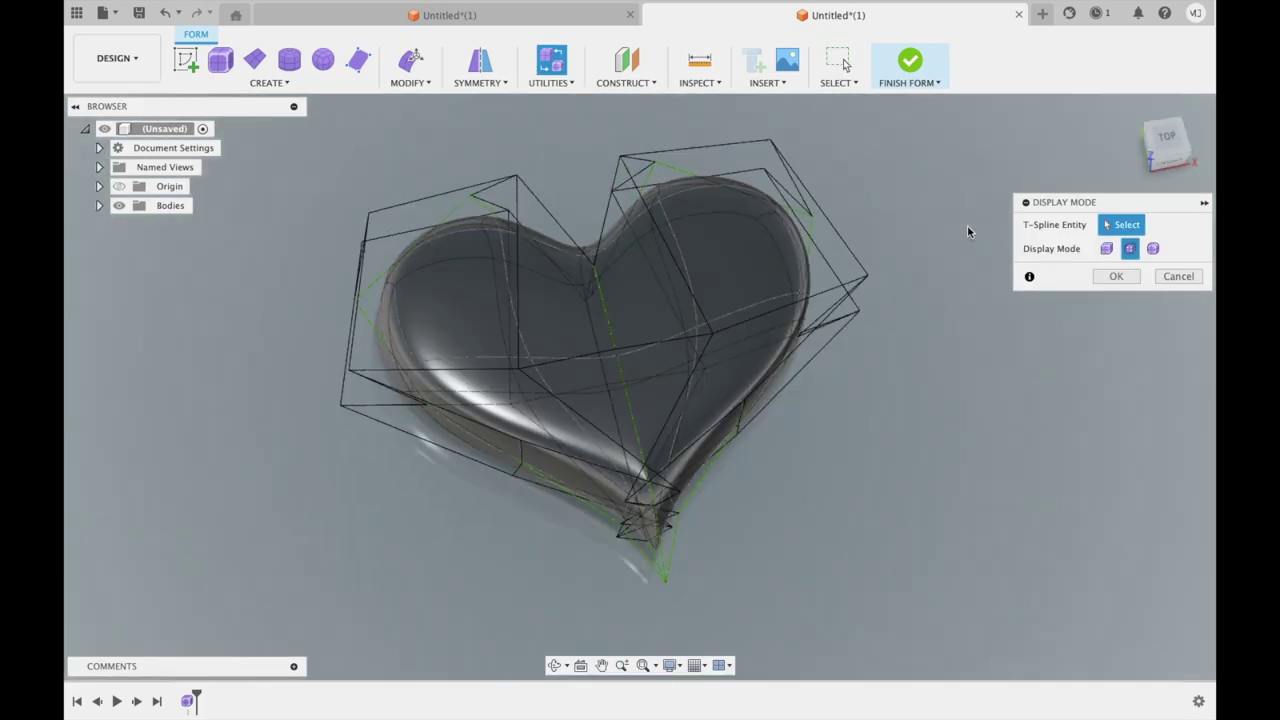
left_click(700, 665)
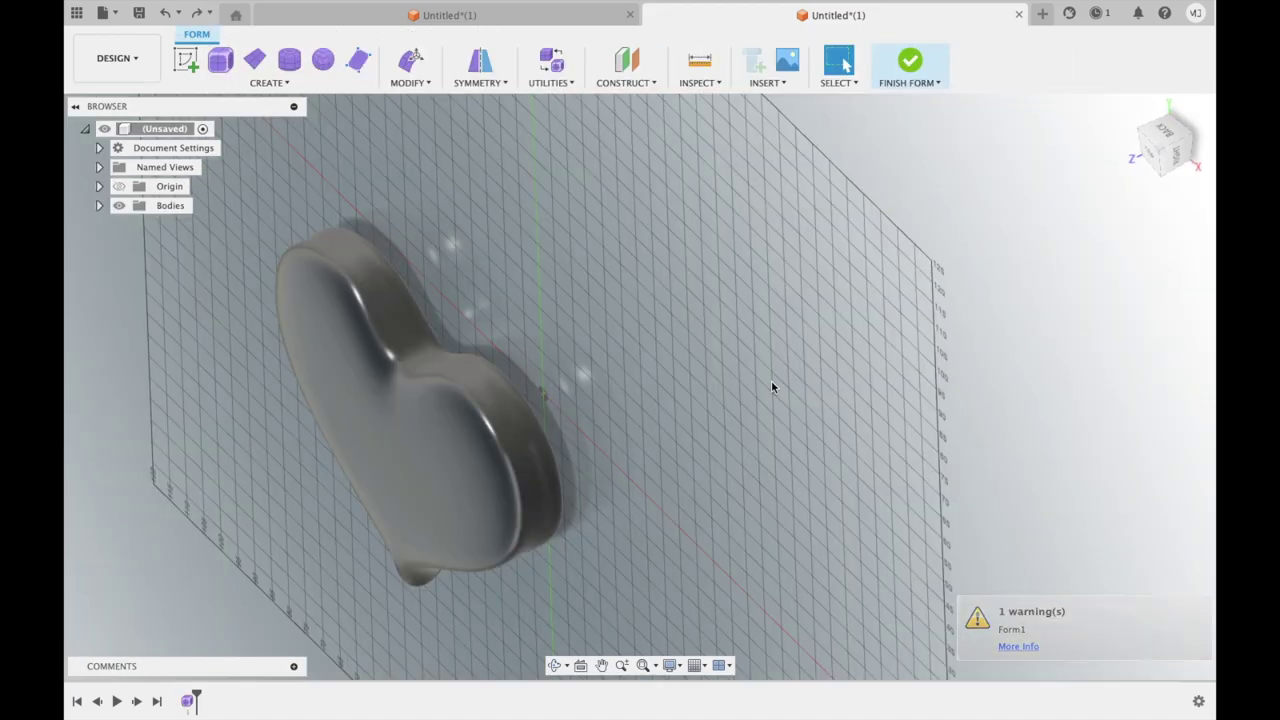
Finish the heart form and adjust the viewport display effects so it shows brass.
left_click(770, 83)
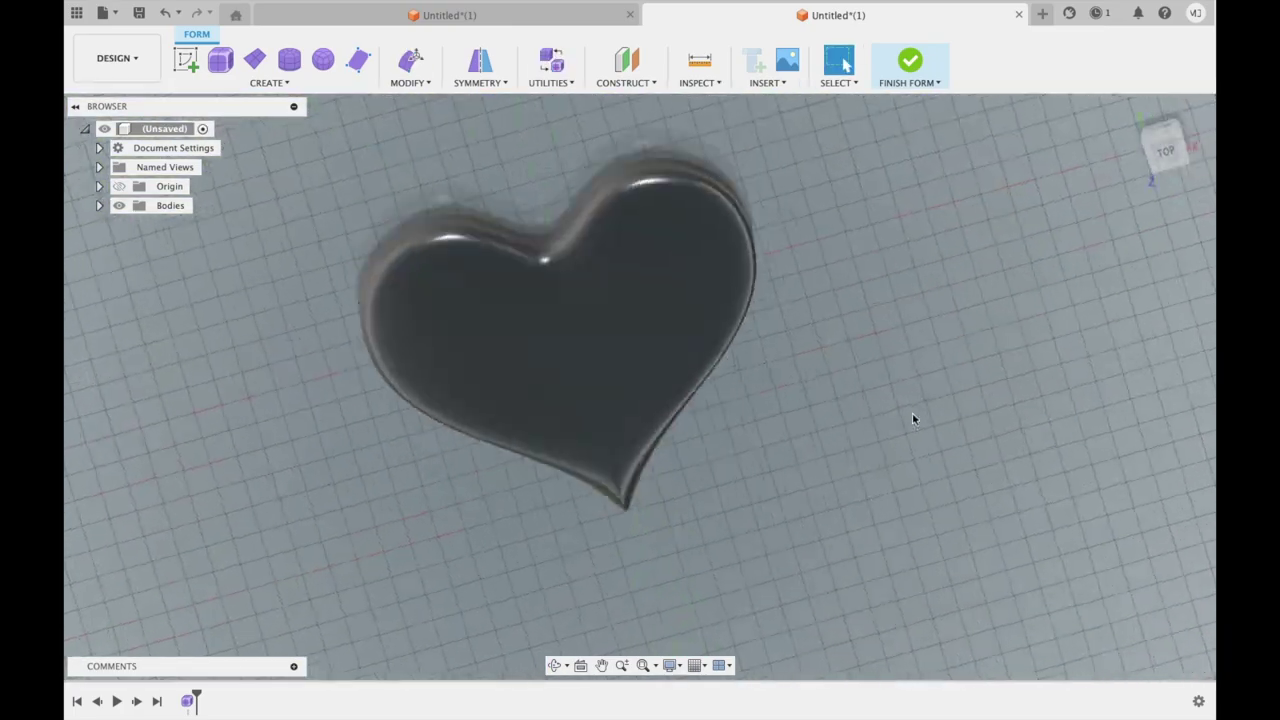
left_click(669, 665)
left_click(820, 585)
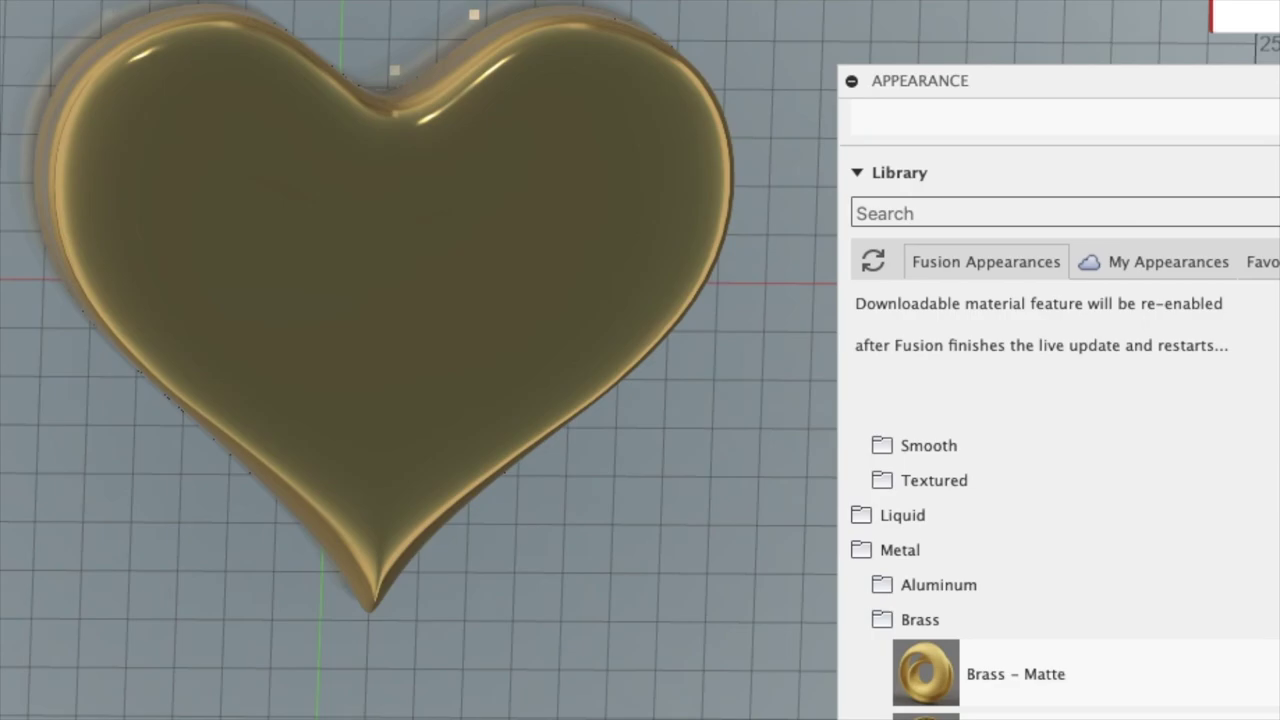
Apply the red Enamel Glossy paint to the heart's top face.
left_click_drag(1240, 88, 1172, 178)
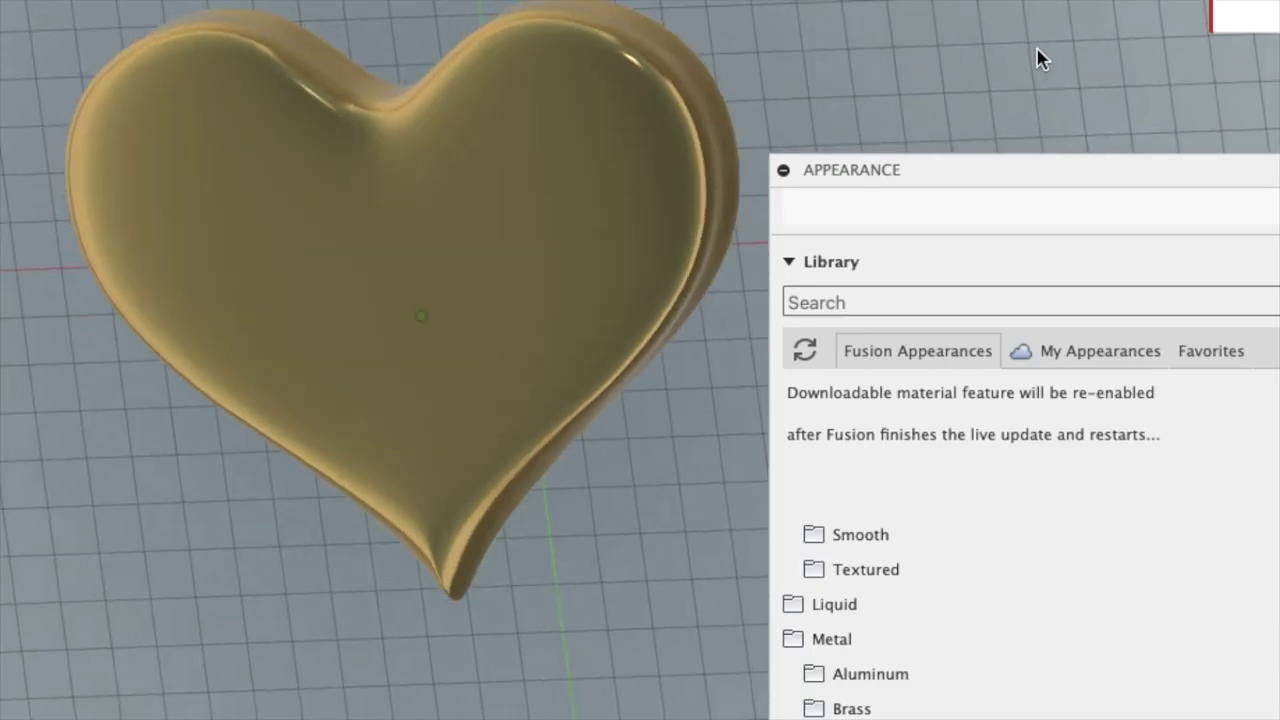
scroll(973, 648, "down", 3)
scroll(973, 648, "down", 5)
scroll(973, 648, "down", 4)
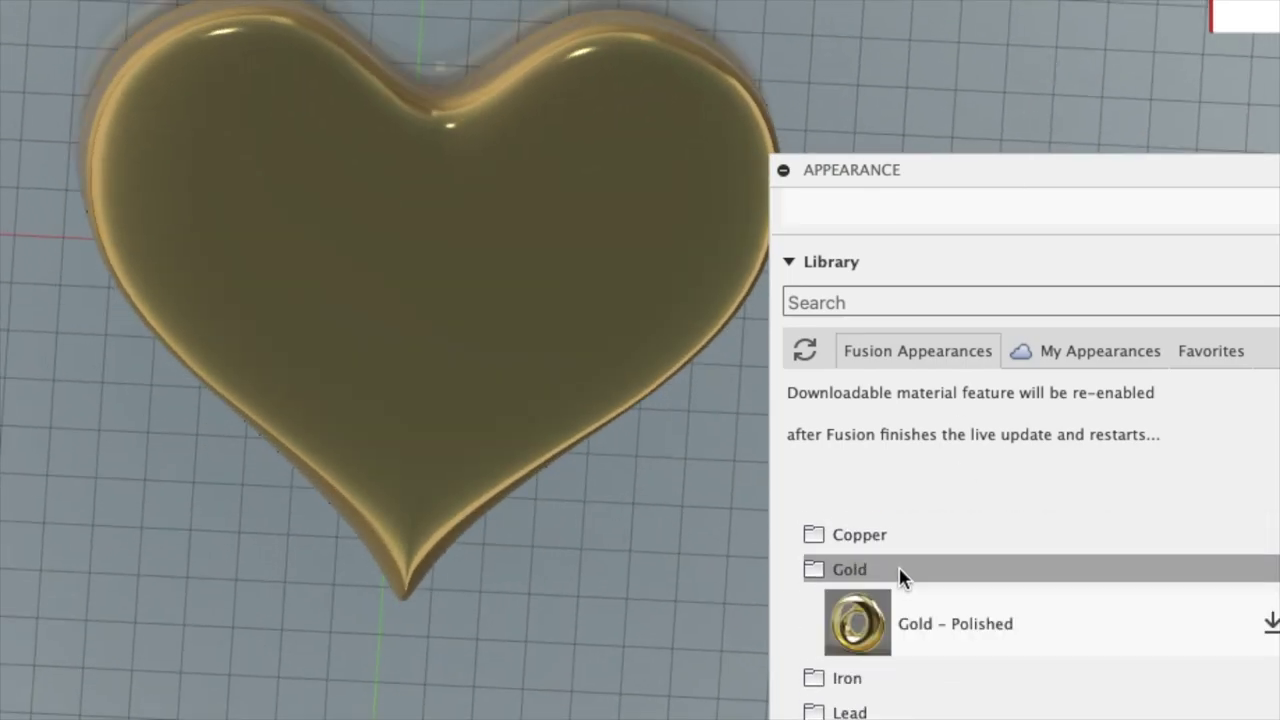
scroll(905, 460, "up", 5)
scroll(935, 370, "up", 10)
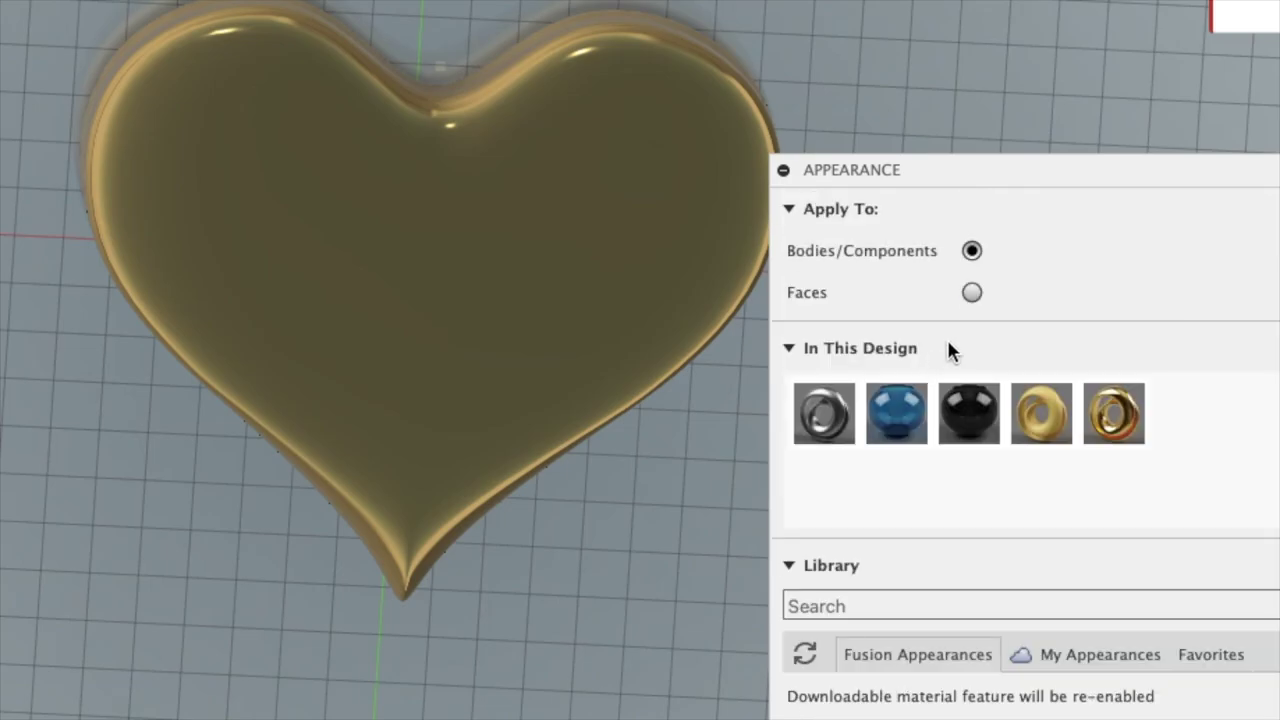
scroll(920, 514, "down", 5)
scroll(960, 640, "down", 1)
scroll(980, 694, "down", 5)
scroll(983, 700, "down", 3)
scroll(986, 703, "down", 5)
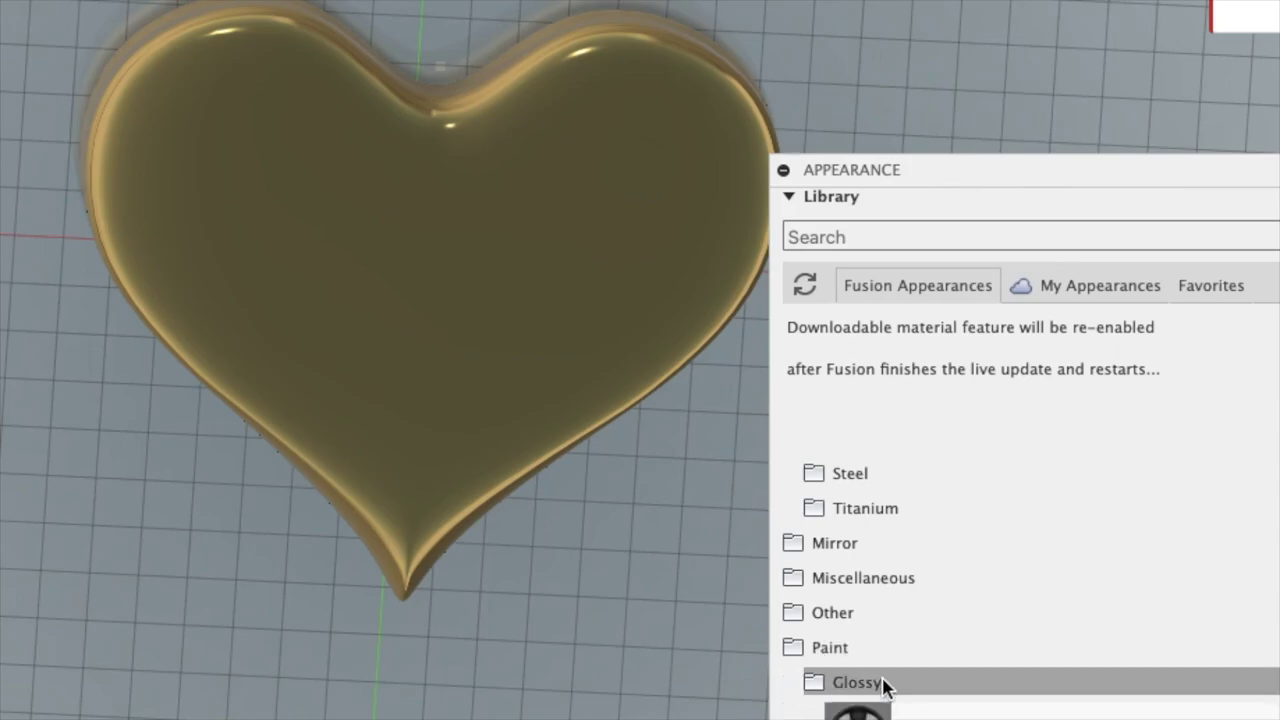
scroll(884, 684, "down", 3)
left_click_drag(570, 480, 517, 383)
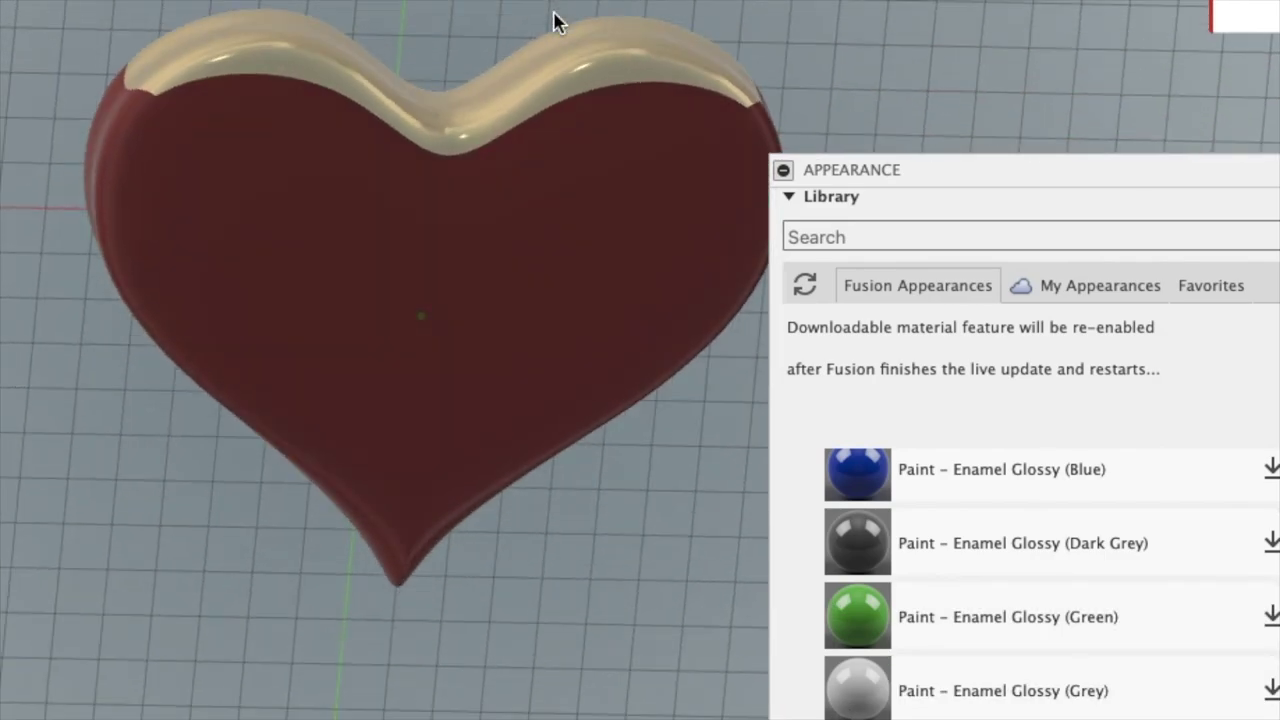
Bring the Gold - Polished swatch over for the heart's rim.
scroll(918, 494, "up", 5)
scroll(918, 494, "up", 3)
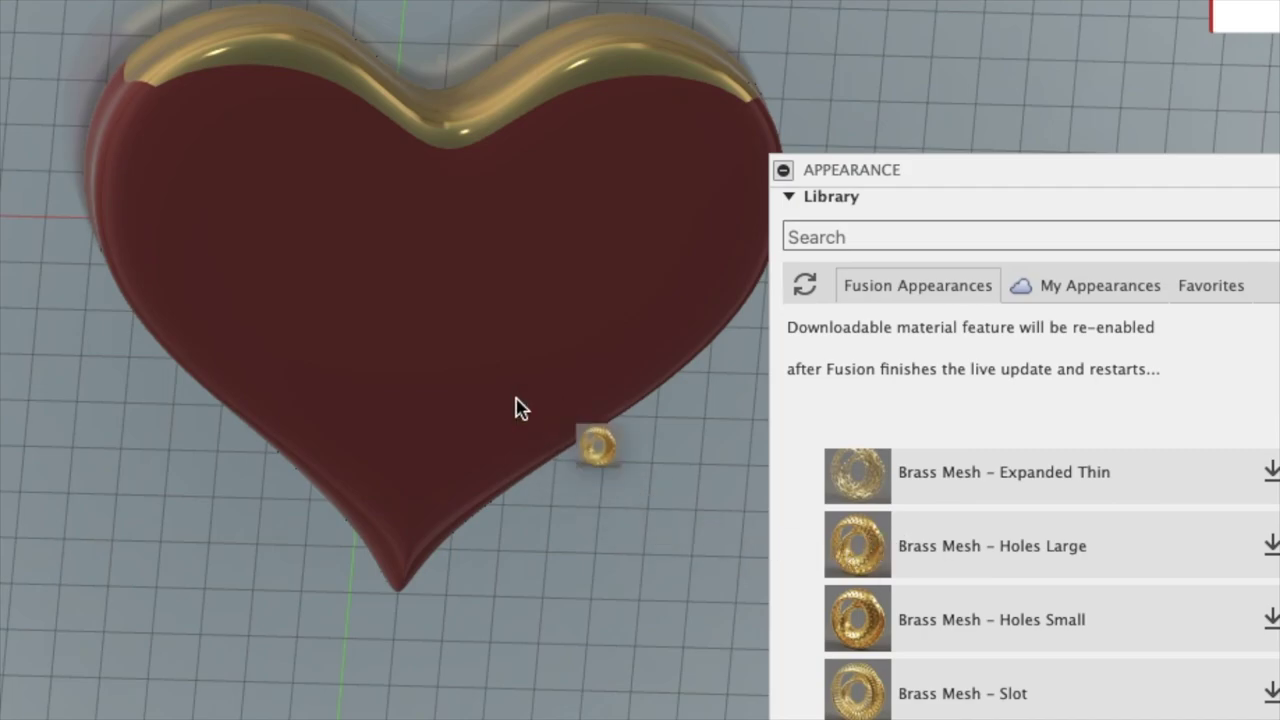
scroll(953, 565, "up", 3)
scroll(953, 565, "up", 3)
scroll(953, 565, "up", 3)
scroll(917, 545, "up", 2)
scroll(917, 541, "down", 3)
scroll(917, 541, "down", 5)
scroll(917, 541, "down", 5)
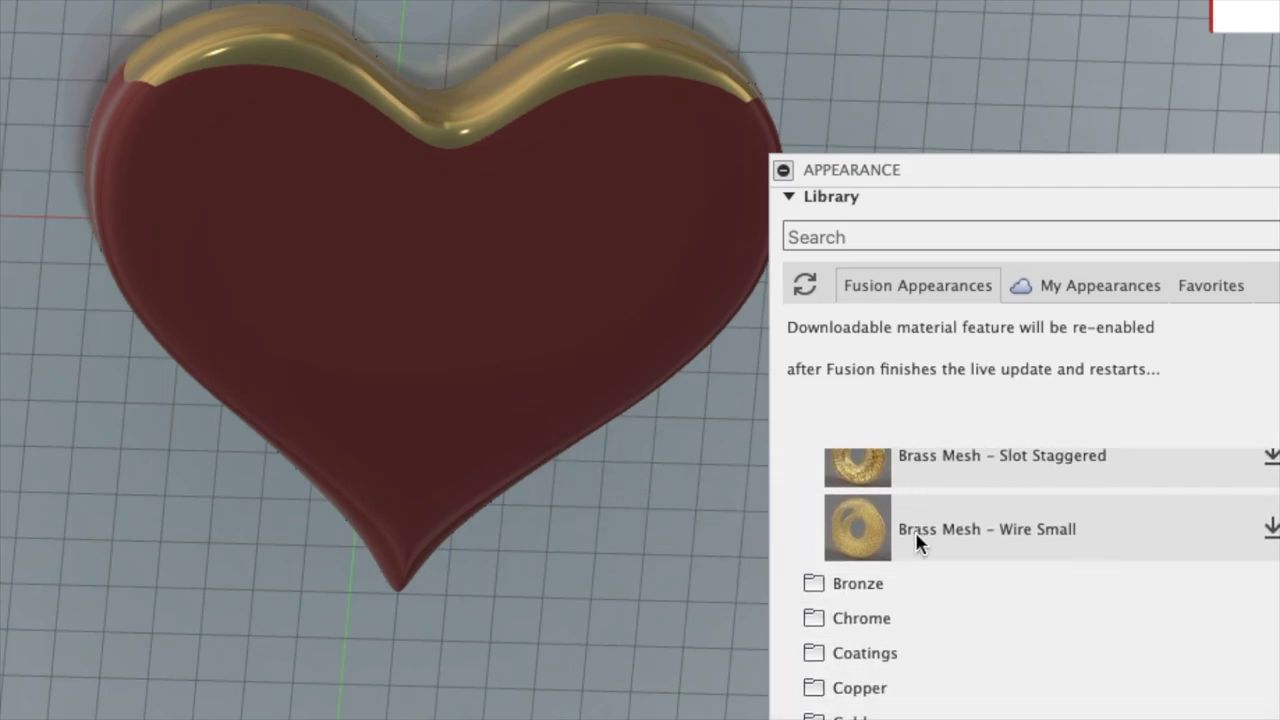
scroll(915, 531, "down", 3)
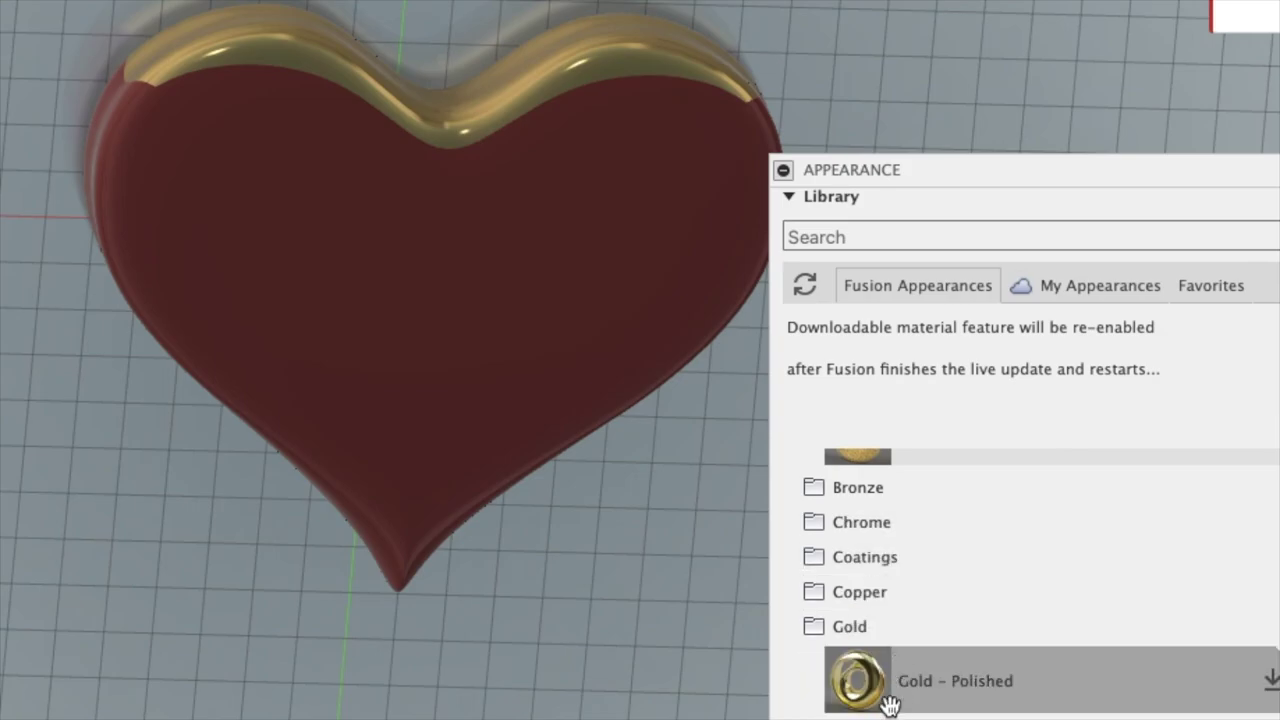
scroll(915, 680, "down", 4)
mouse_move(858, 565)
left_mouse_down()
mouse_move(450, 535)
mouse_move(420, 565)
left_mouse_up()
Apply Gold - Polished to the heart's lower face and rim.
mouse_move(420, 565)
middle_mouse_down("shift")
mouse_move(526, 517)
mouse_move(678, 518)
middle_mouse_up("shift")
middle_click_drag(668, 358, 717, 480, "shift")
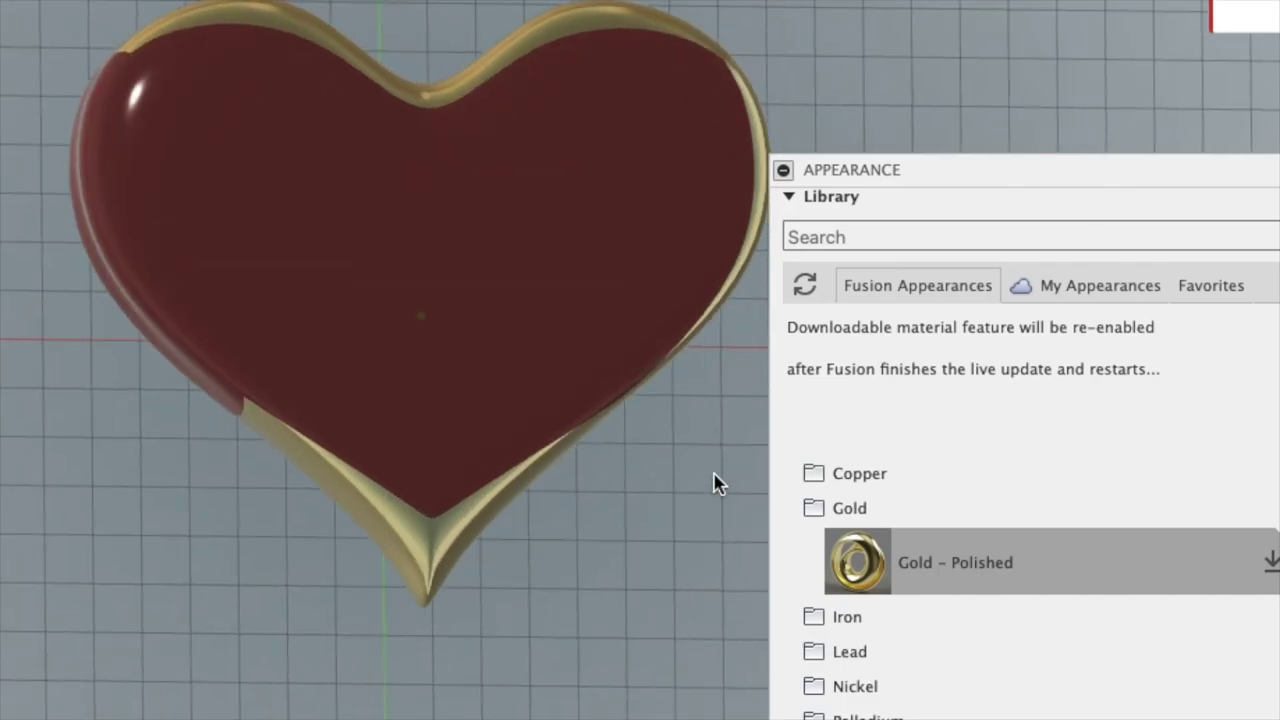
mouse_move(805, 558)
left_mouse_down()
mouse_move(203, 405)
mouse_move(212, 395)
left_mouse_up()
middle_click_drag(663, 537, 668, 560, "shift")
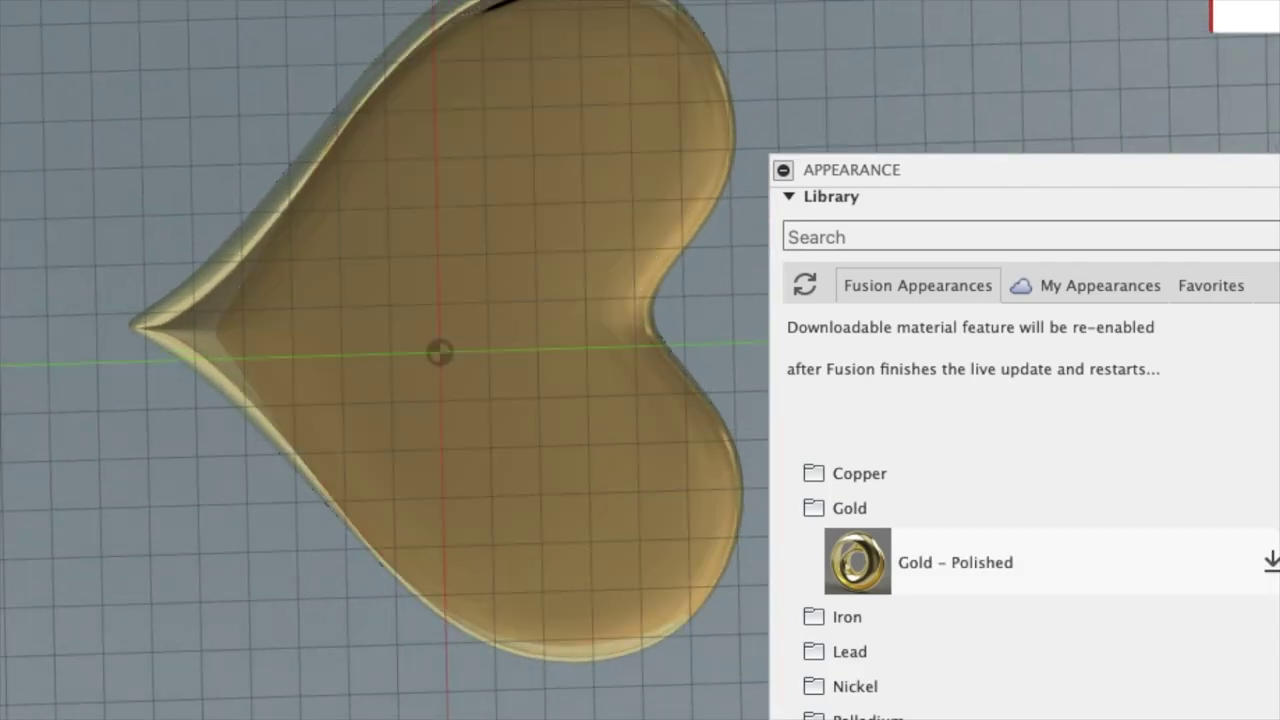
Repaint the heart's front face Brass - Matte and close the appearance panel.
scroll(886, 580, "up", 5)
scroll(889, 460, "up", 3)
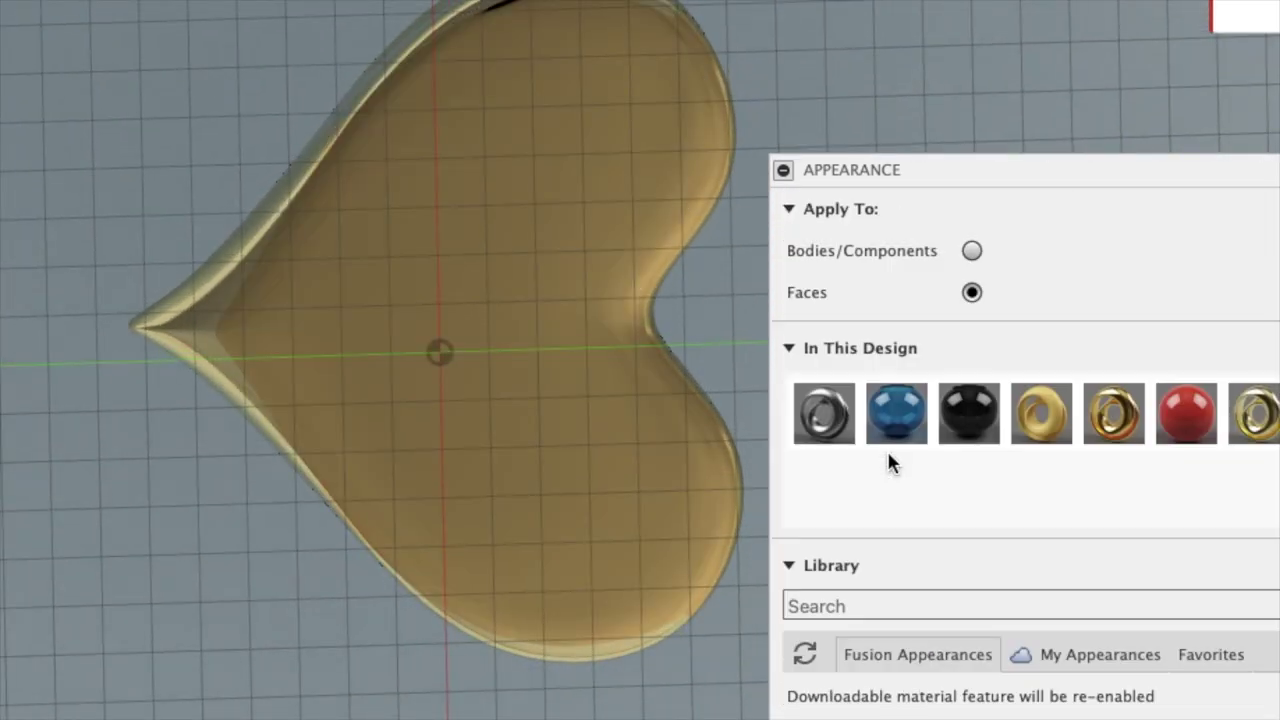
left_click_drag(1186, 413, 563, 206)
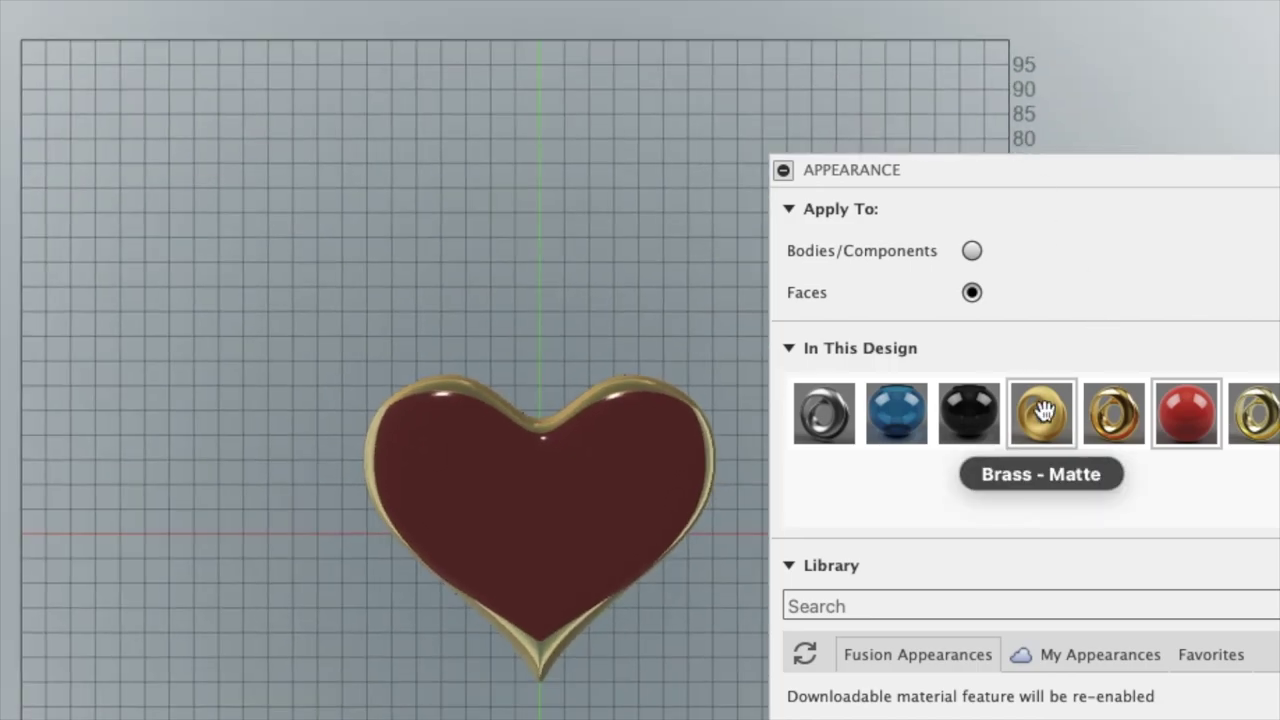
left_click_drag(1041, 413, 608, 486)
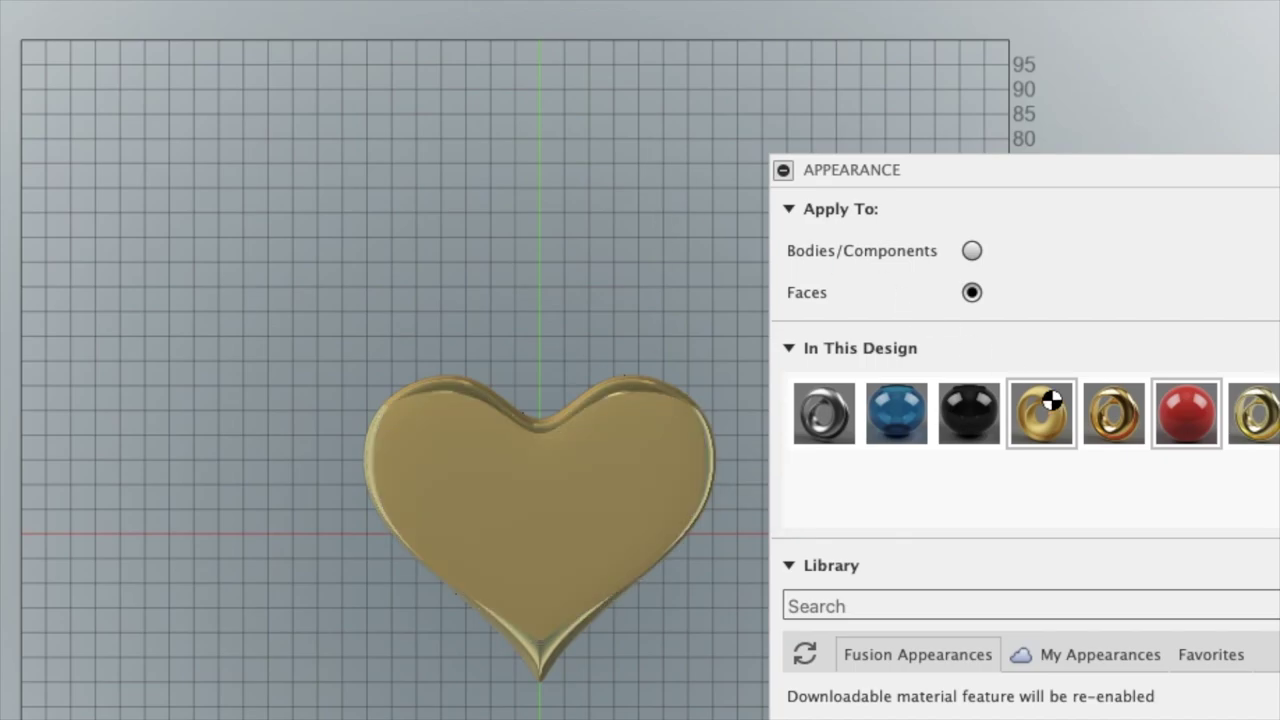
key("Escape")
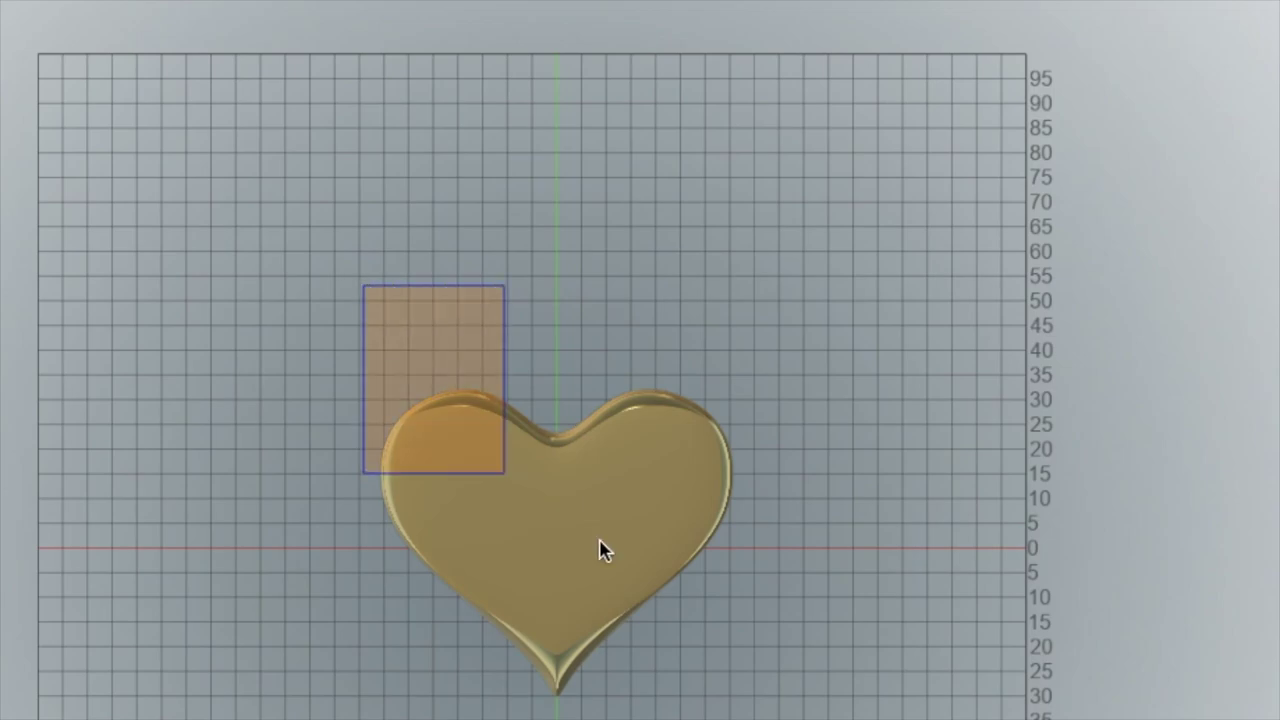
Move the heart higher up the grid with Move/Copy.
left_click(557, 516)
right_click(679, 640)
key("Escape")
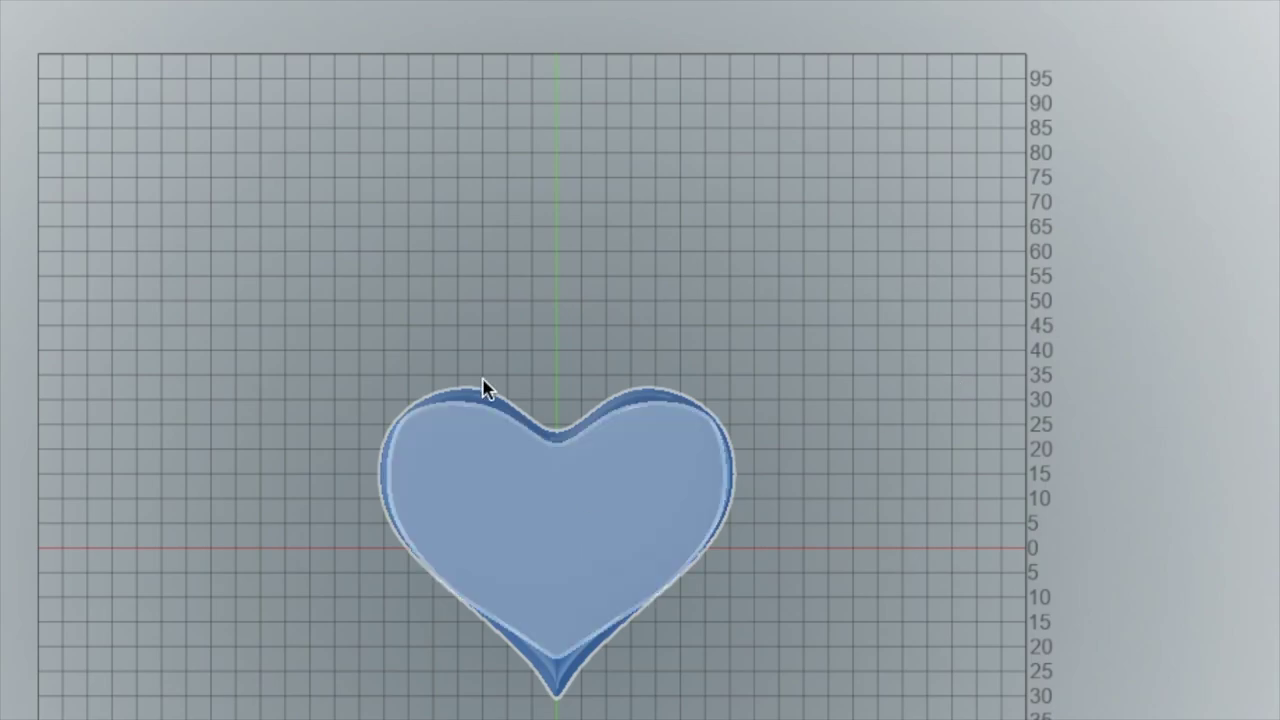
right_click(564, 602)
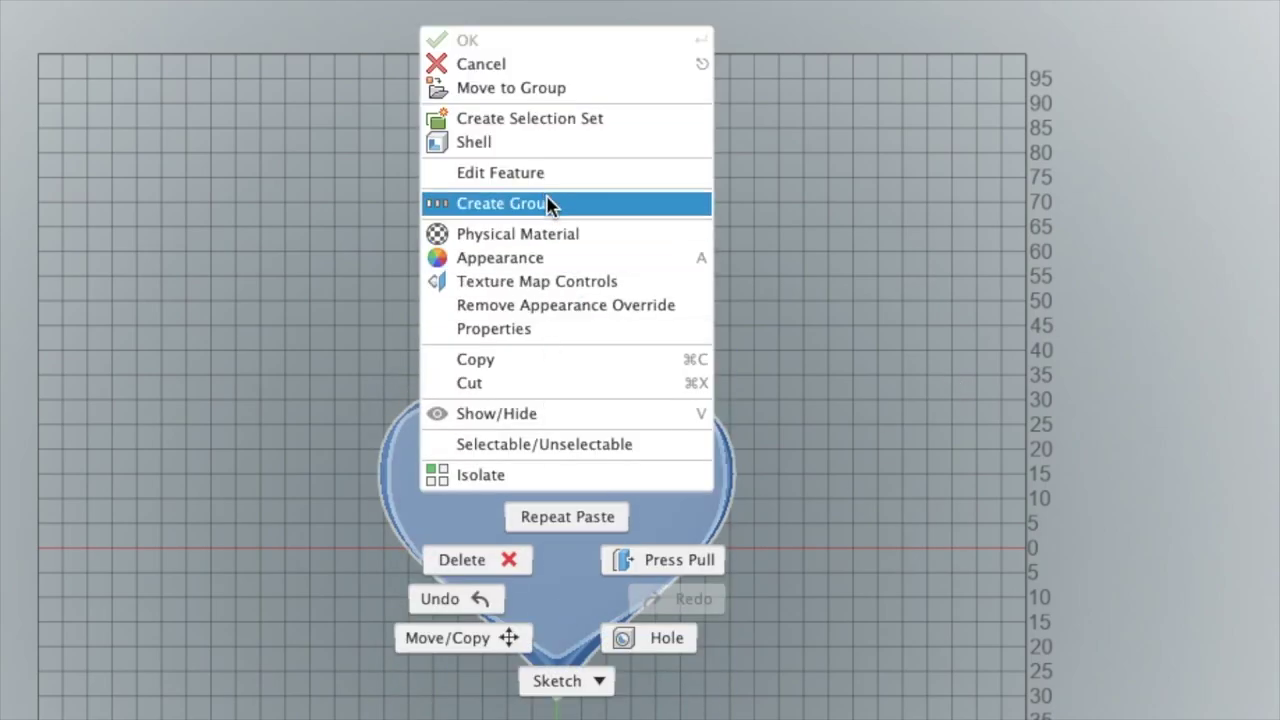
key("Escape")
right_click(849, 328)
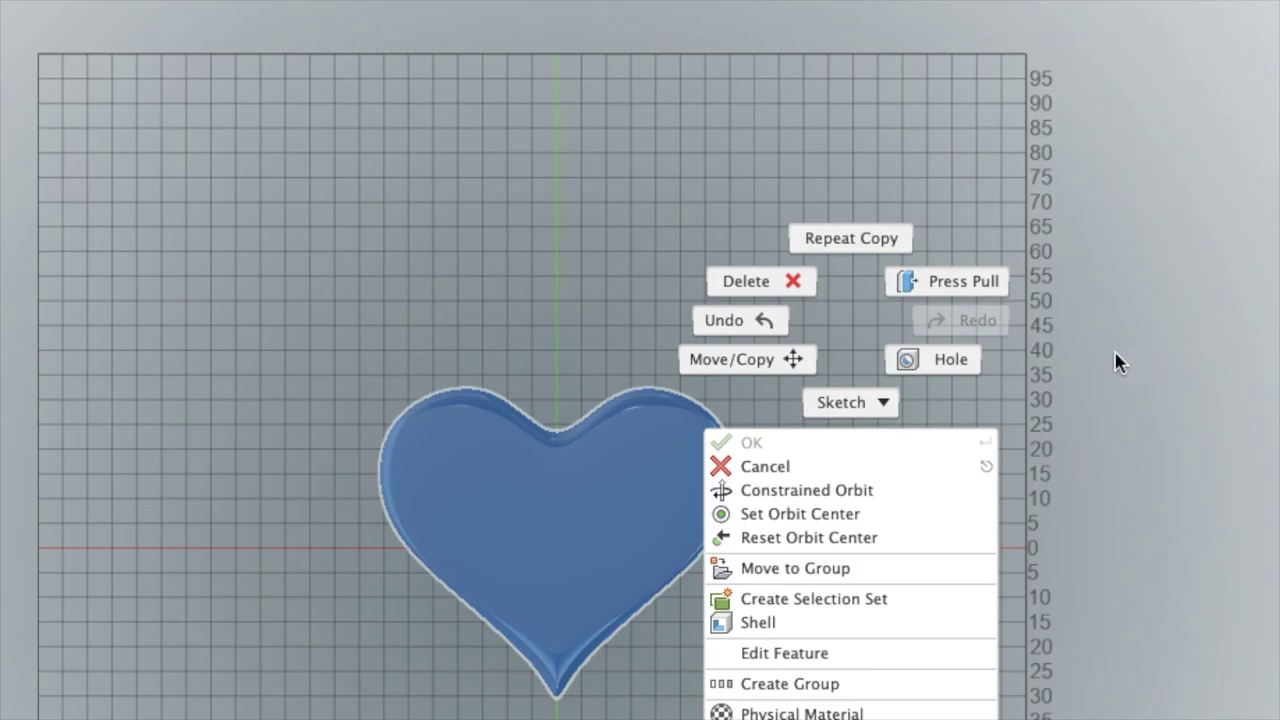
left_click(795, 359)
mouse_move(569, 400)
left_mouse_down()
mouse_move(592, 336)
mouse_move(594, 271)
left_mouse_up()
left_click(1266, 534)
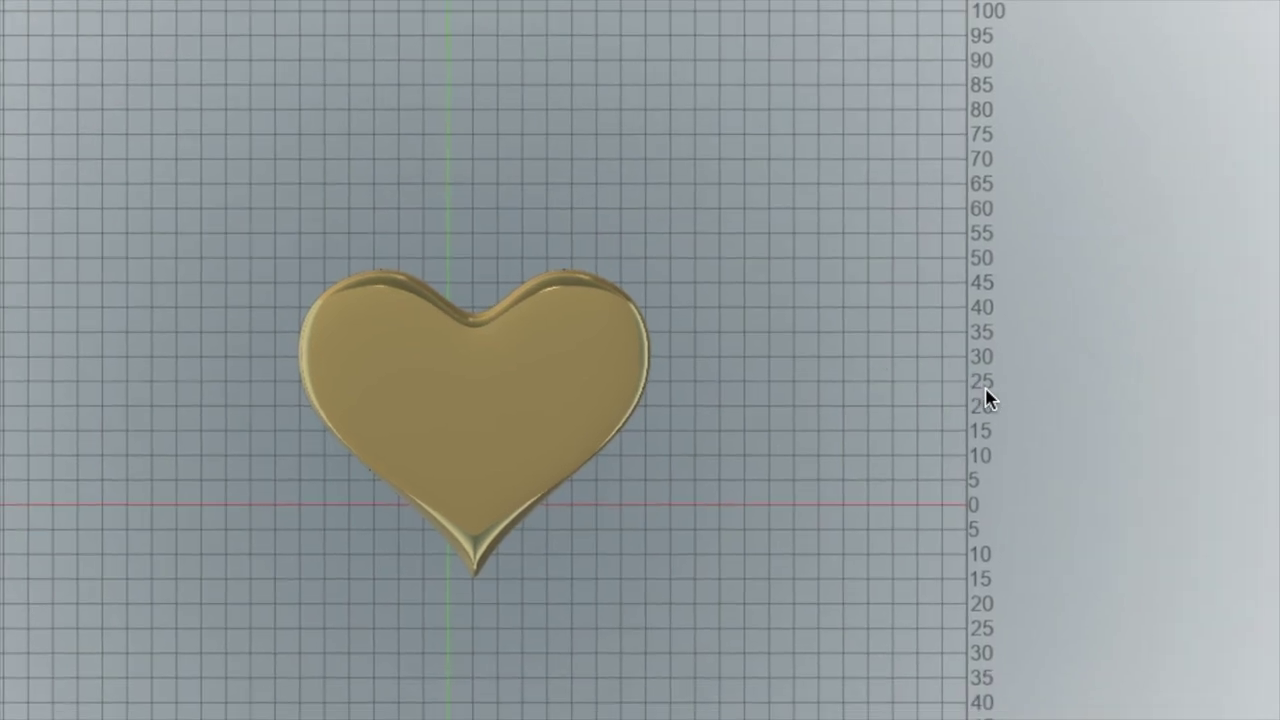
Copy the heart and paste a duplicate with Ctrl+V.
left_click_drag(622, 664, 254, 166)
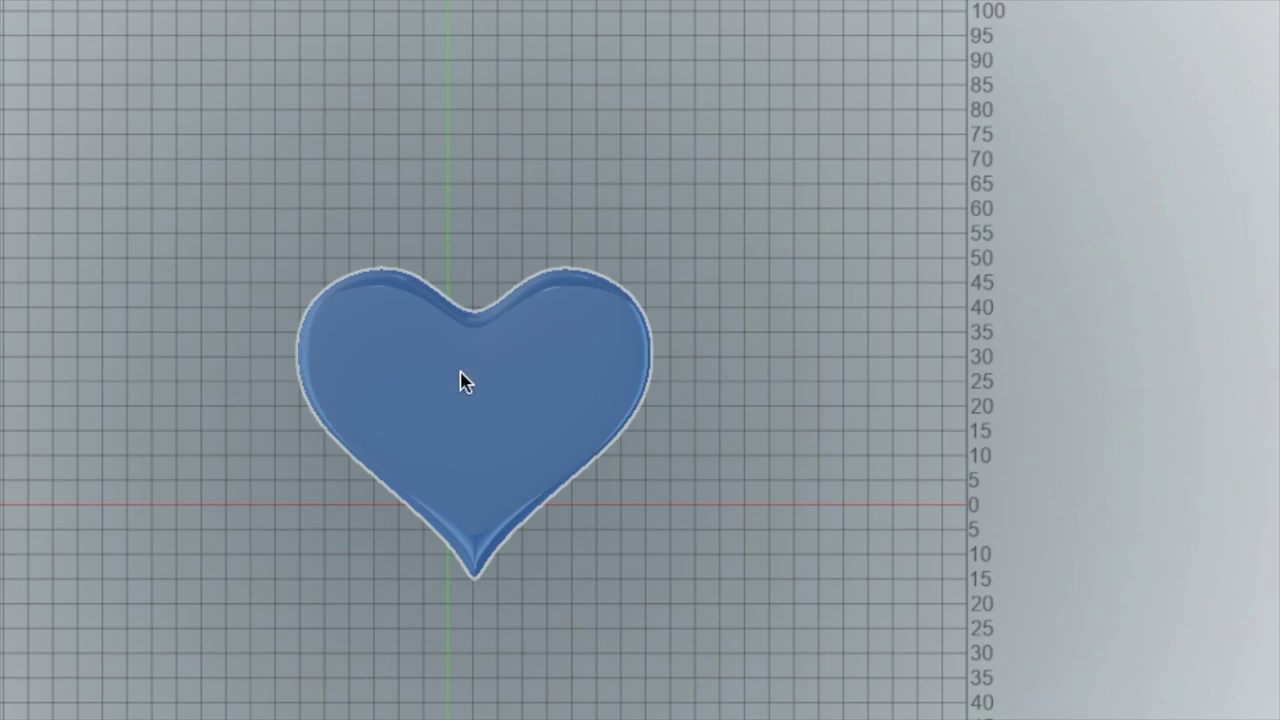
left_click(449, 286)
mouse_move(200, 190)
left_mouse_down()
mouse_move(629, 596)
mouse_move(686, 630)
left_mouse_up()
right_click(475, 400)
left_click(429, 137)
right_click(745, 247)
key("ctrl+v")
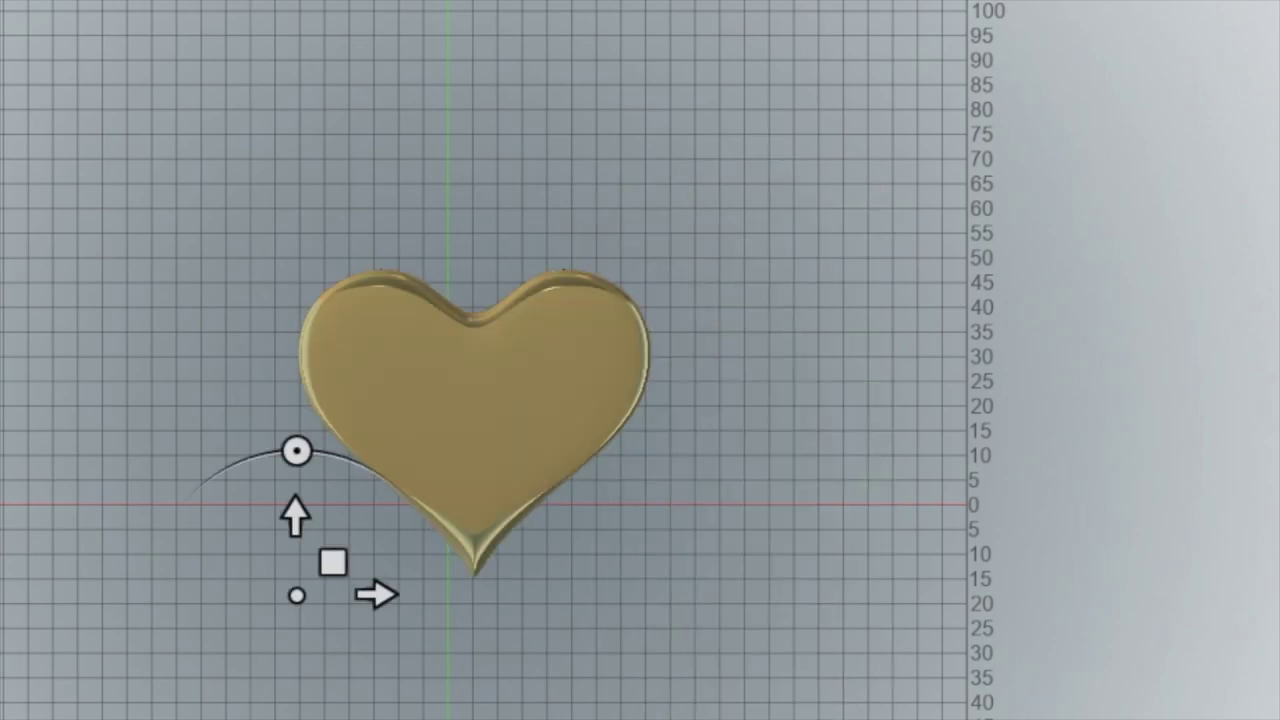
Slide the pasted heart right until it touches the original, then view the pair from the front.
left_click_drag(335, 560, 685, 564)
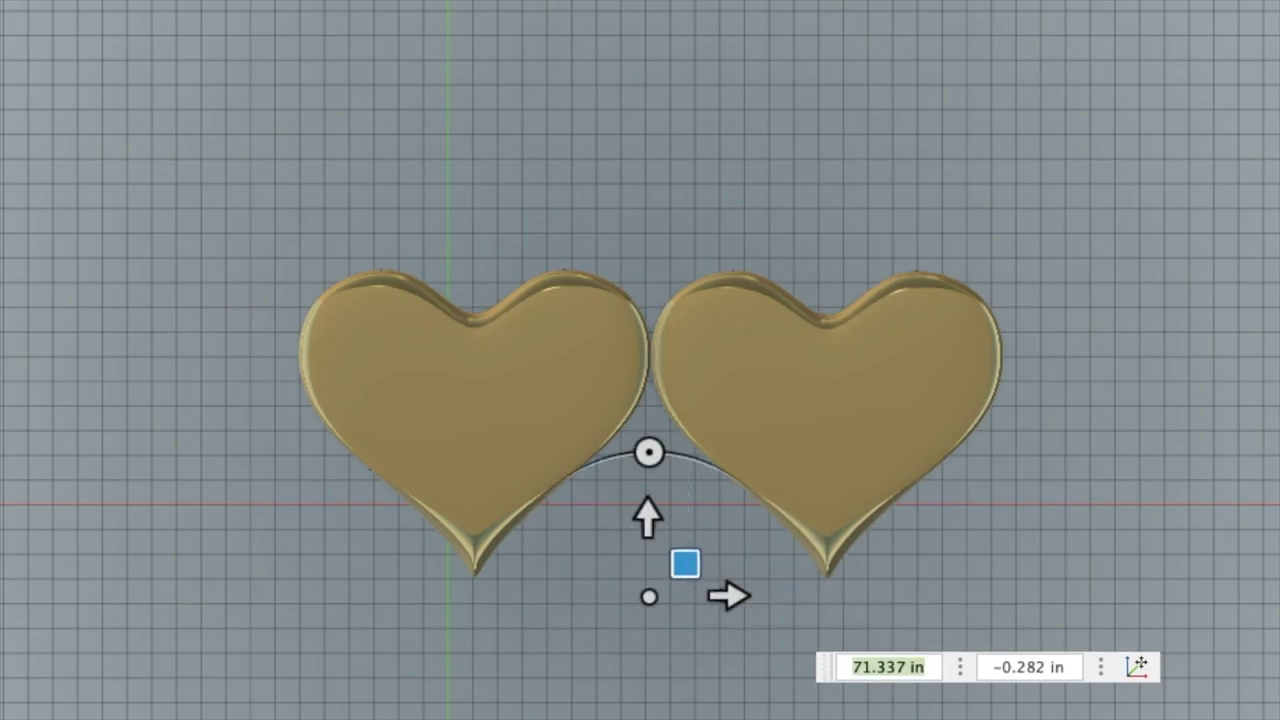
key("Return")
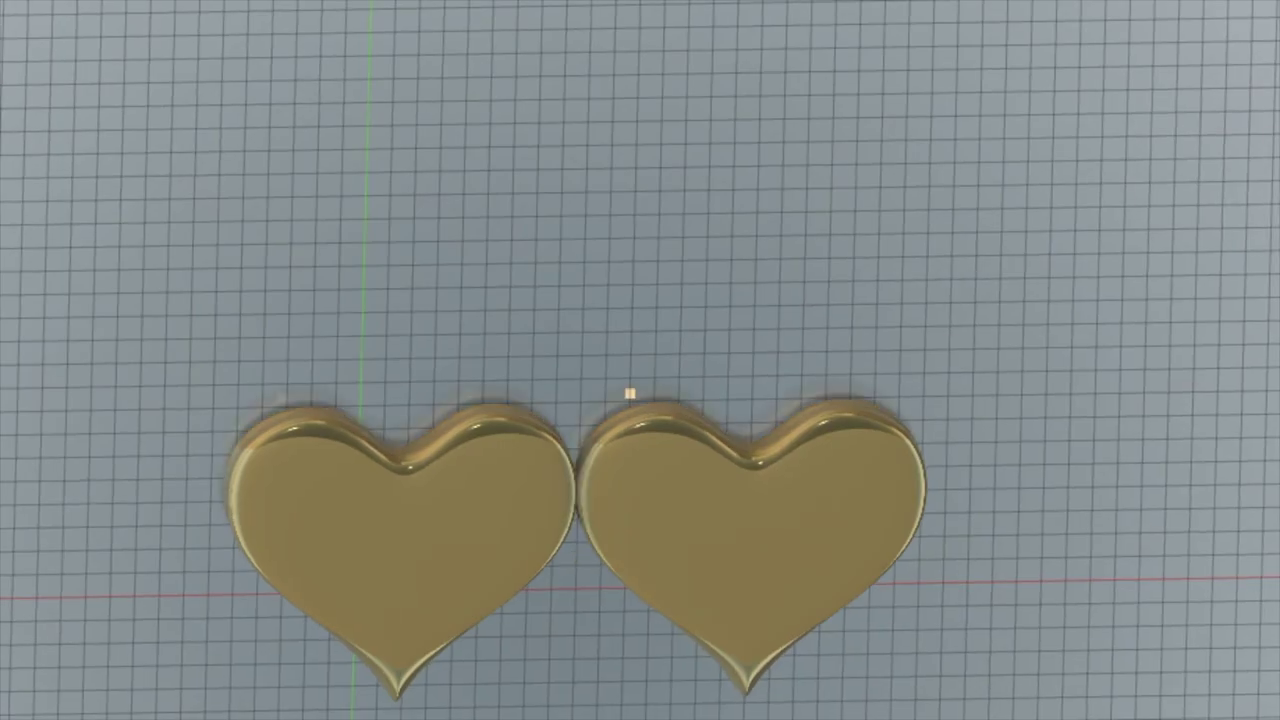
middle_click_drag(628, 391, 628, 200, "shift")
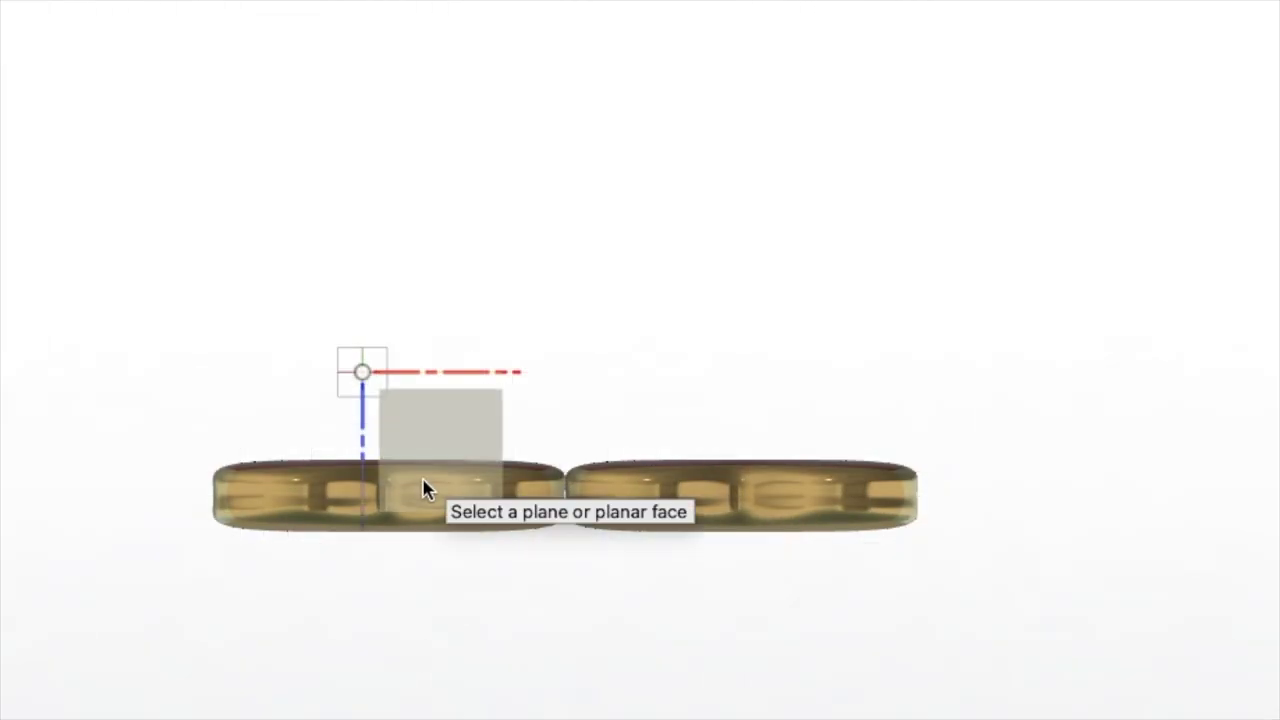
Sketch a small circle on each of the left and right hearts.
left_click(400, 505)
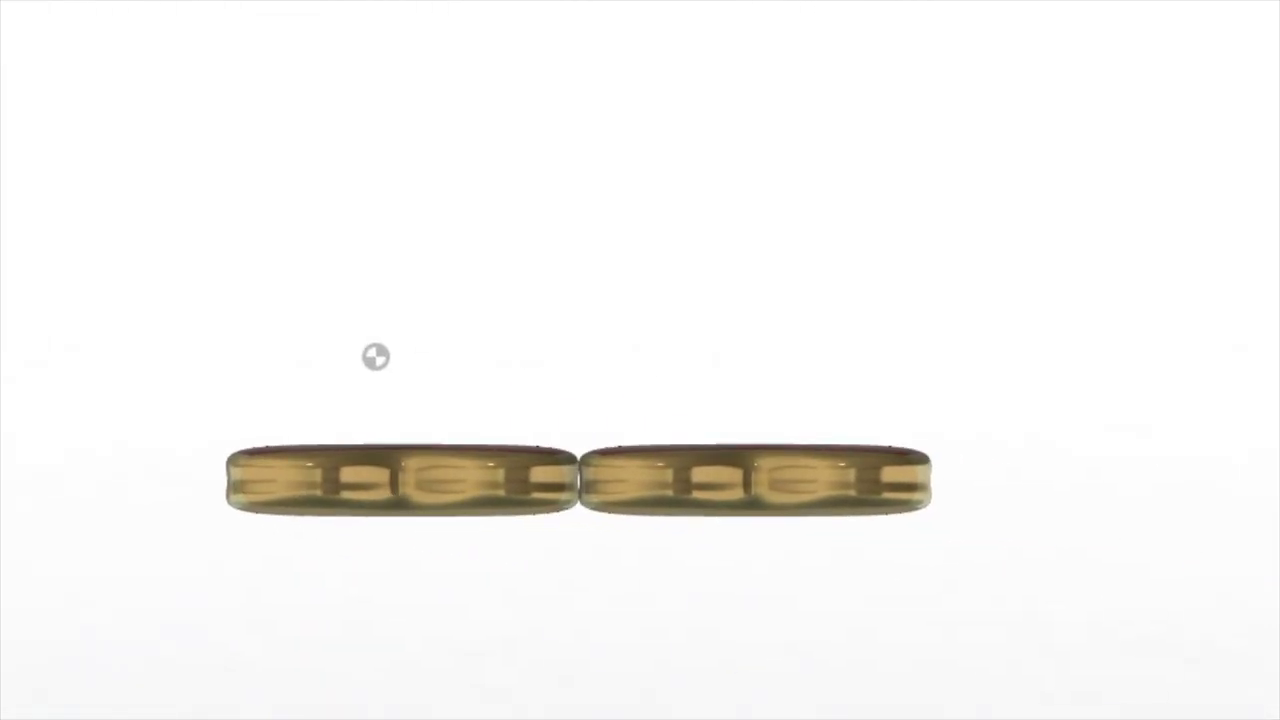
left_click(402, 482)
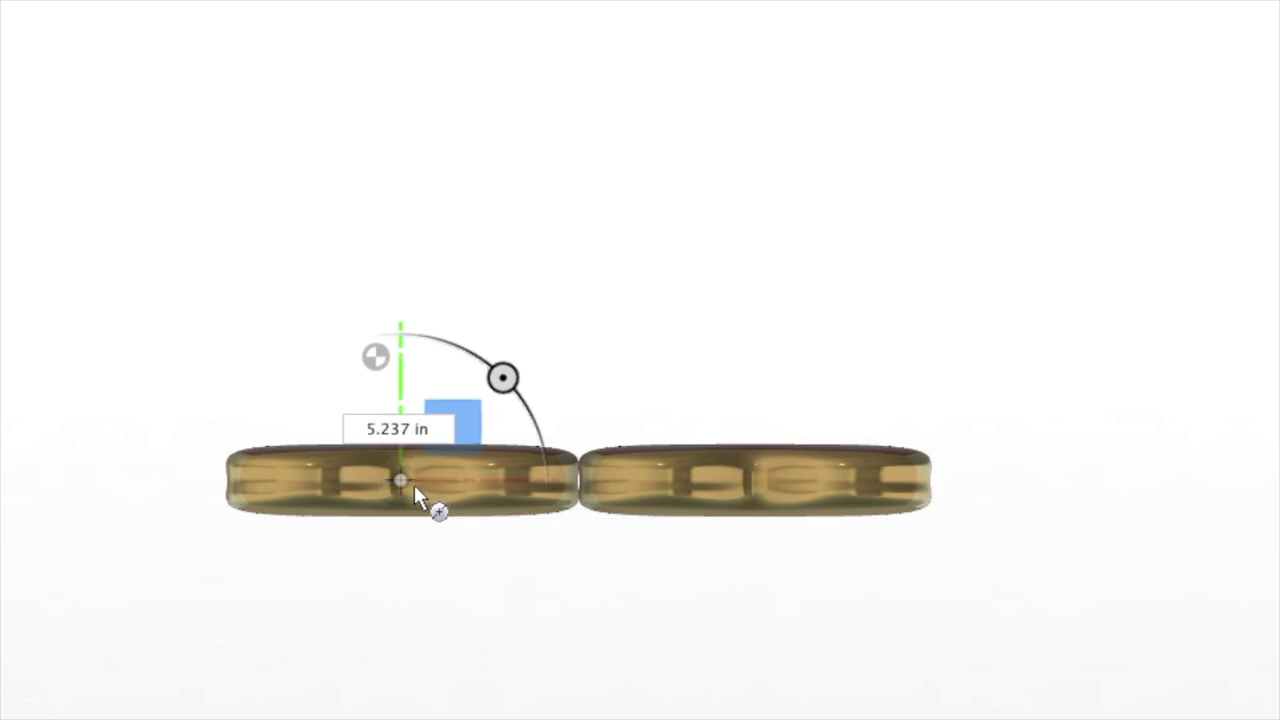
left_click(758, 481)
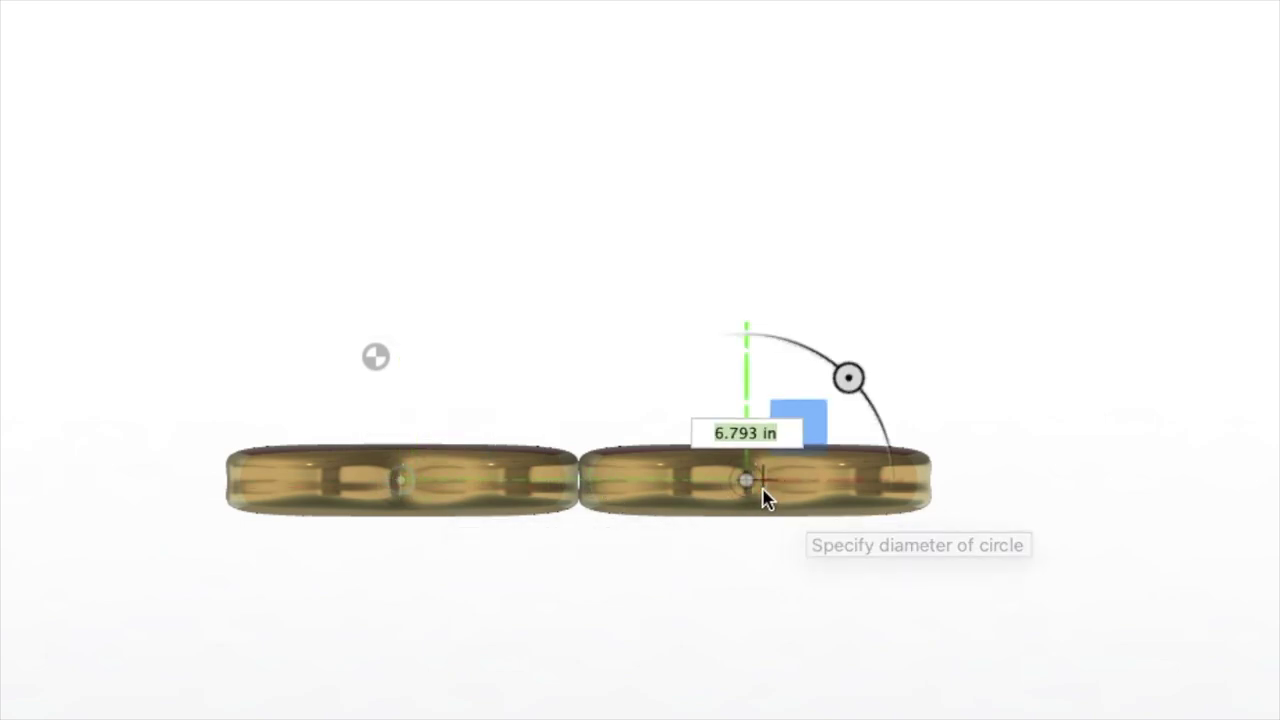
key("Escape")
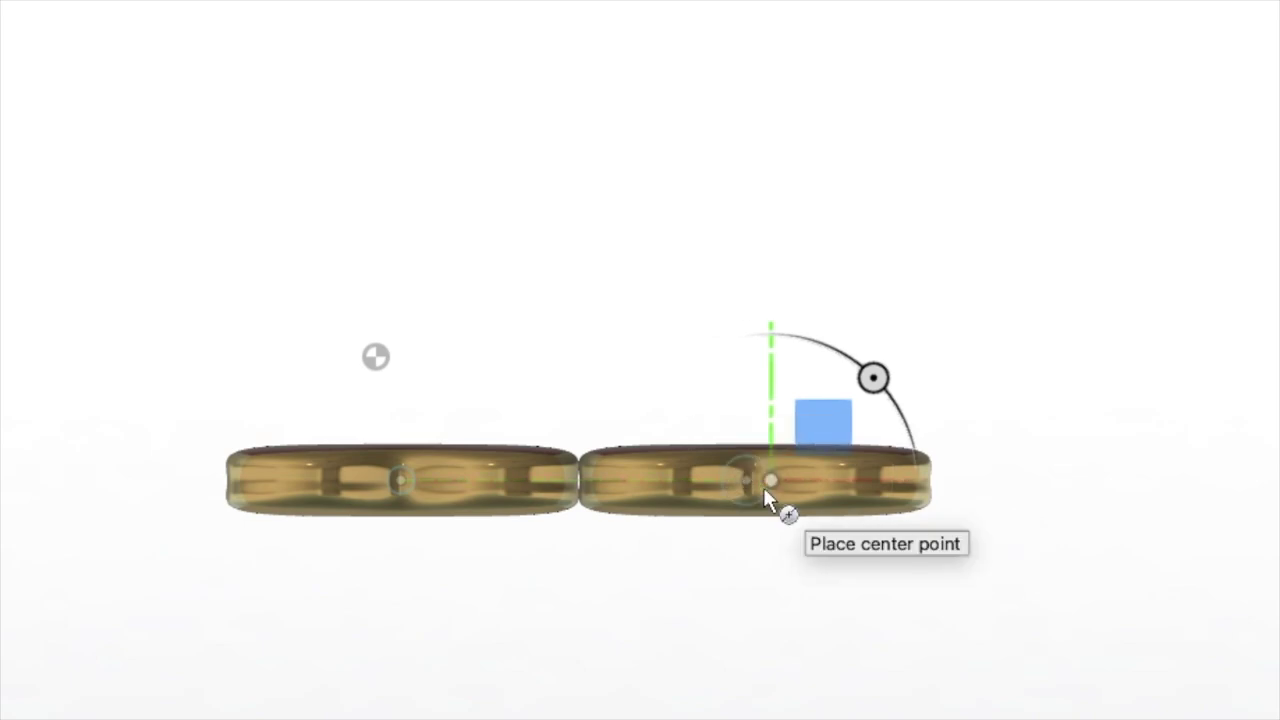
key("Escape")
key("c")
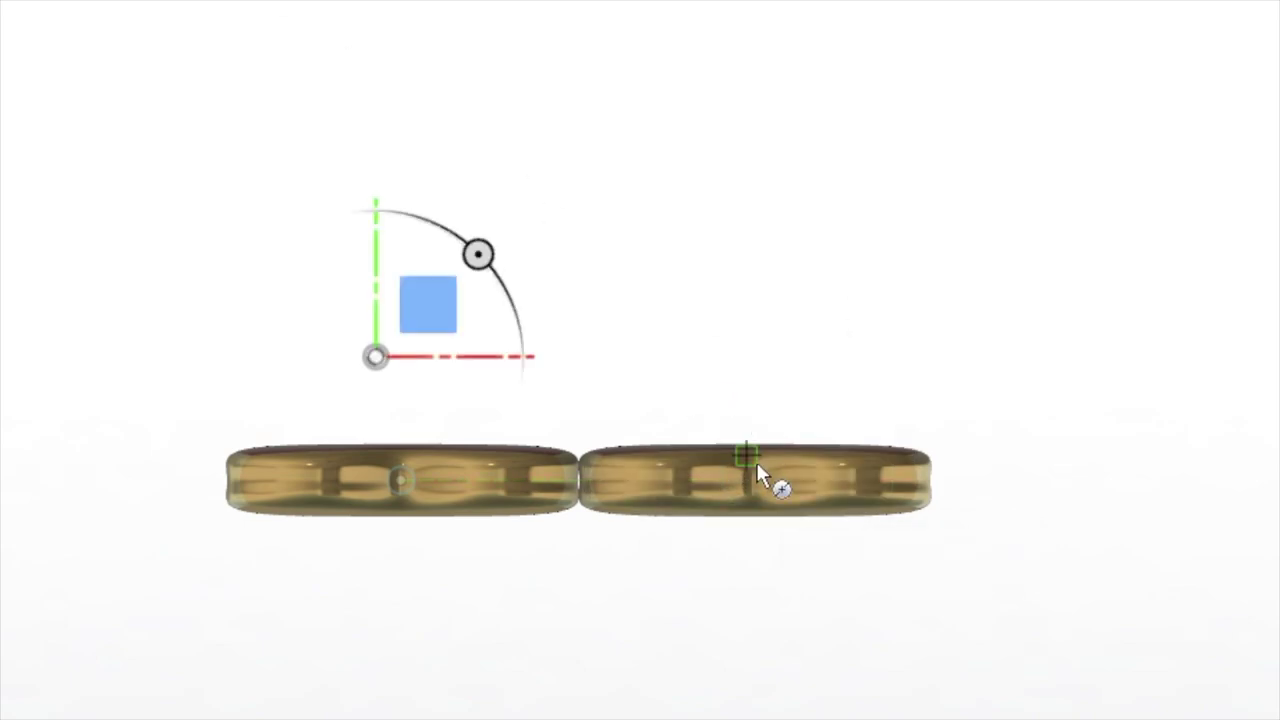
left_click(757, 481)
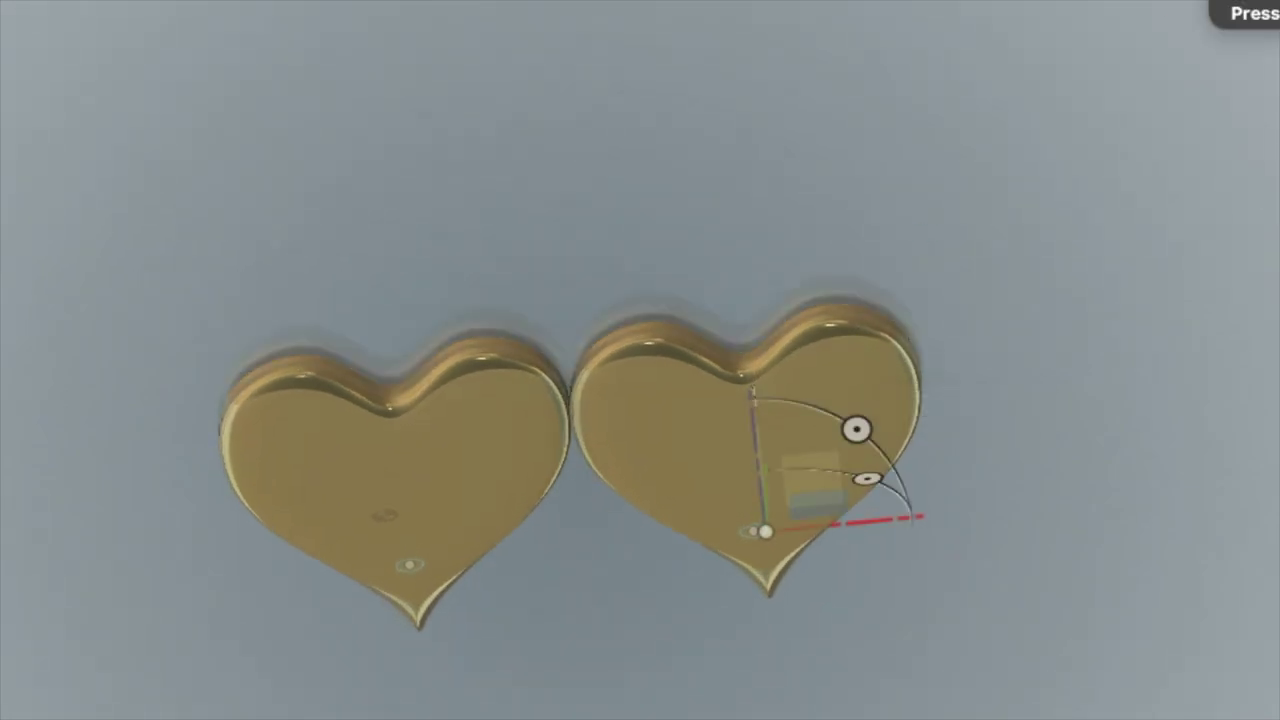
key("Escape")
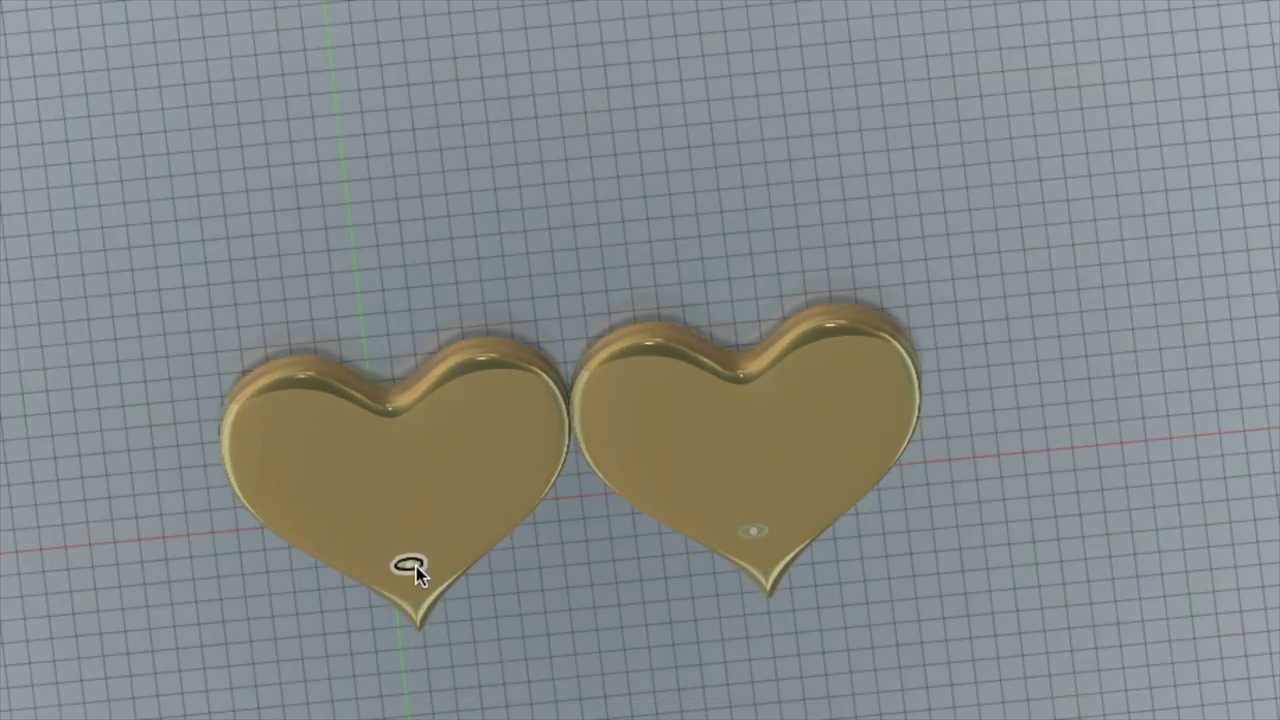
Extrude the left heart's circle upward 45.00 in into a cylindrical bail.
left_click(415, 573)
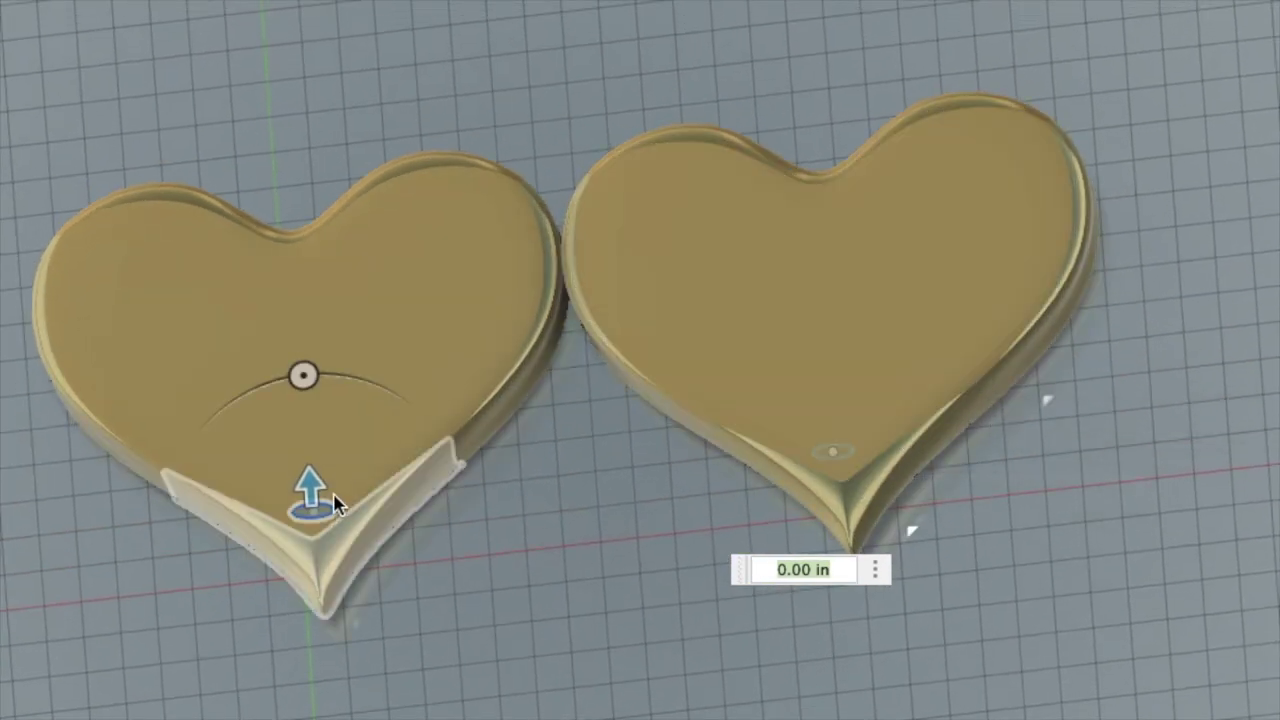
left_click_drag(306, 488, 288, 205)
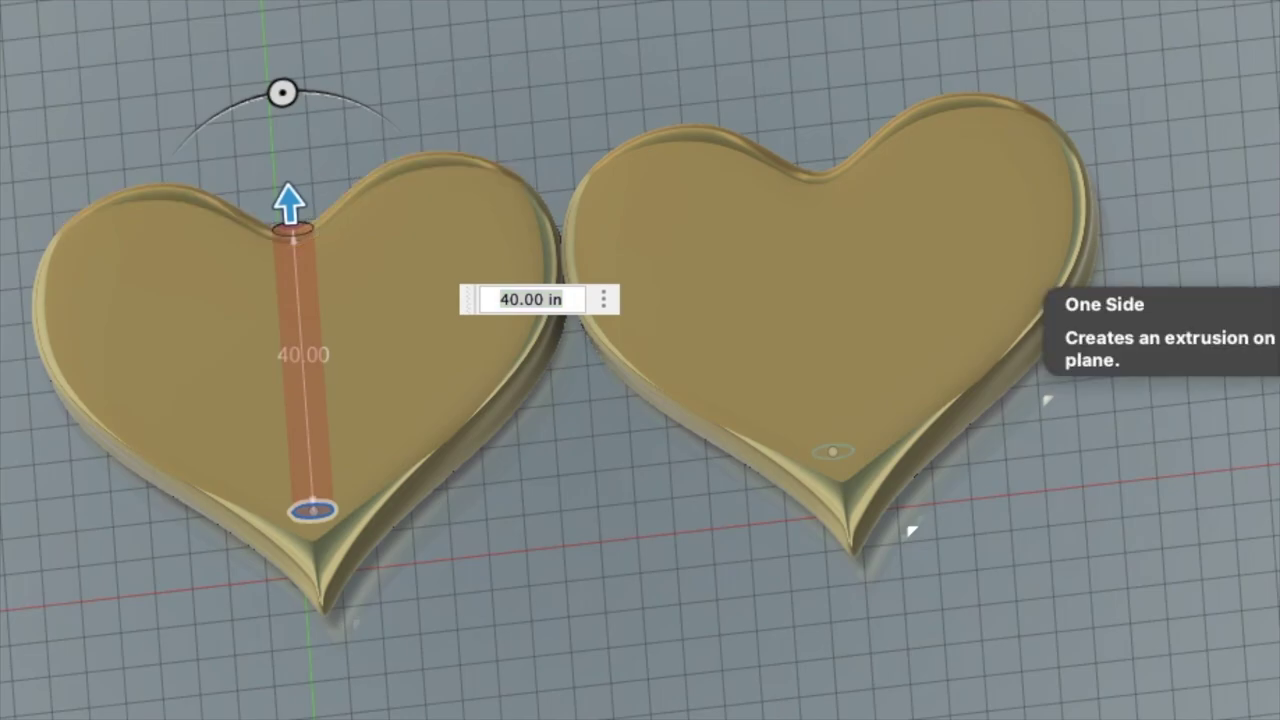
left_click(1050, 360)
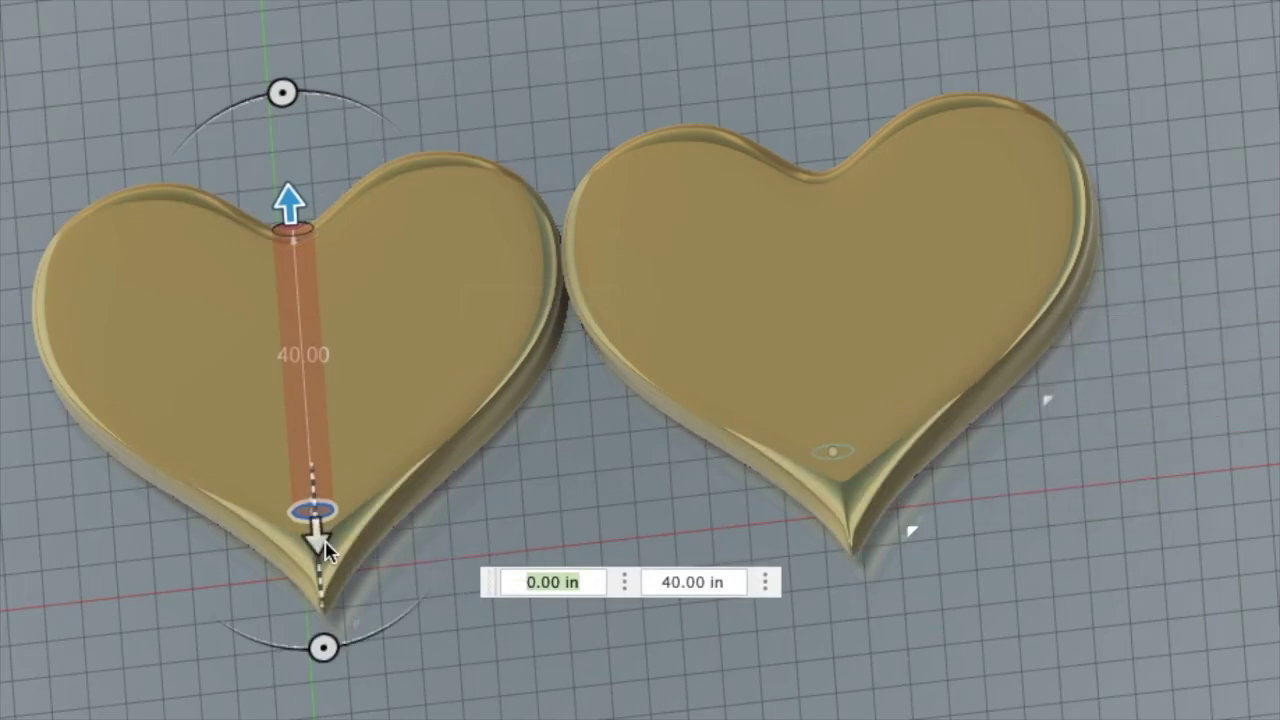
key("Escape")
key("e")
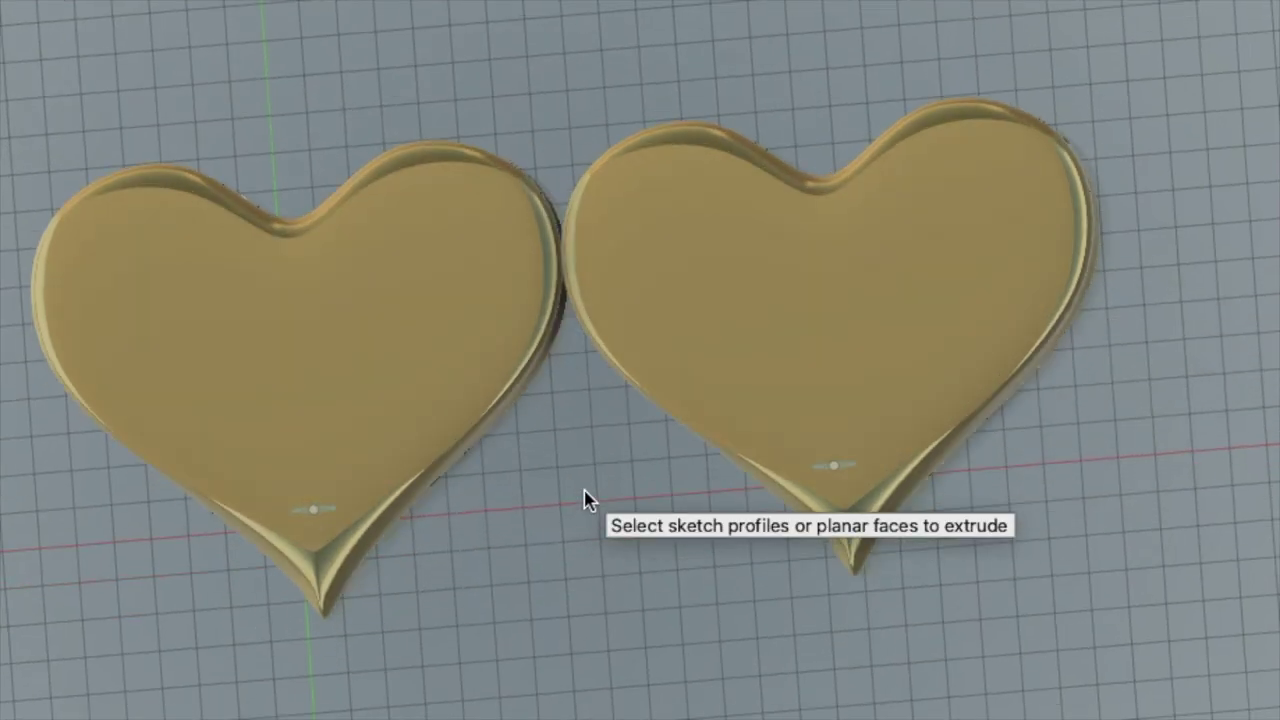
left_click(305, 512)
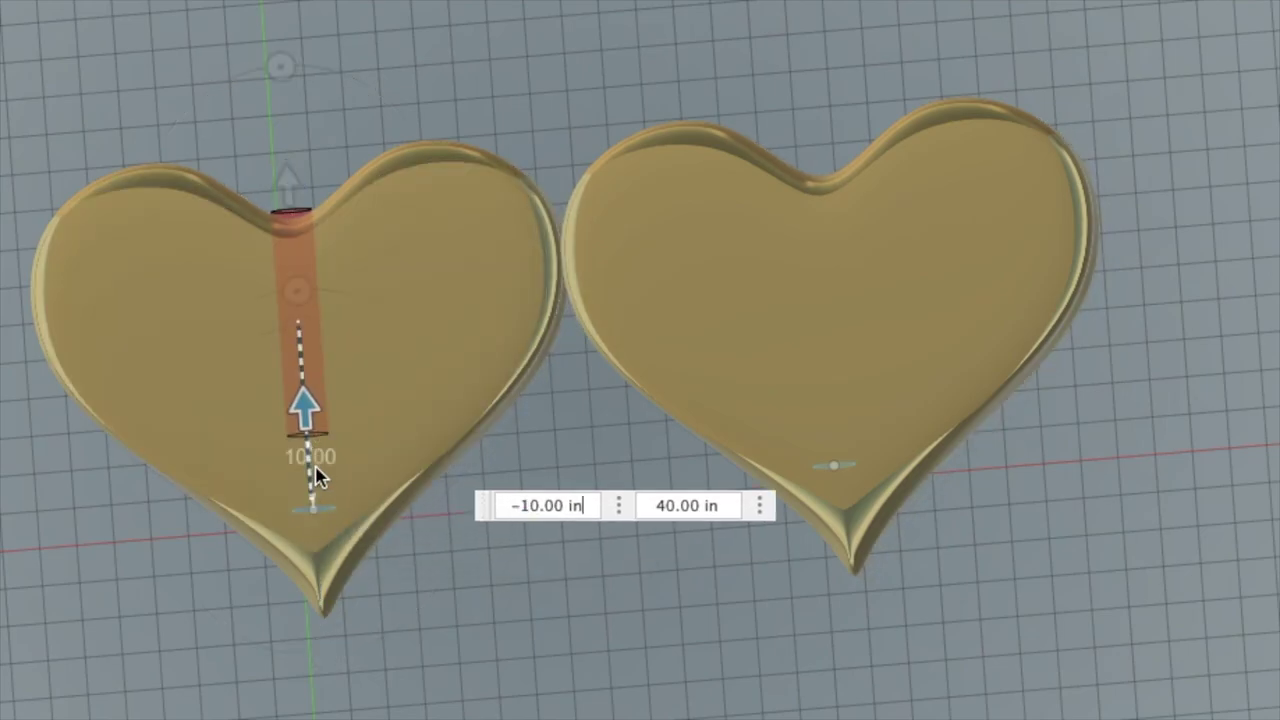
left_click_drag(315, 550, 314, 371)
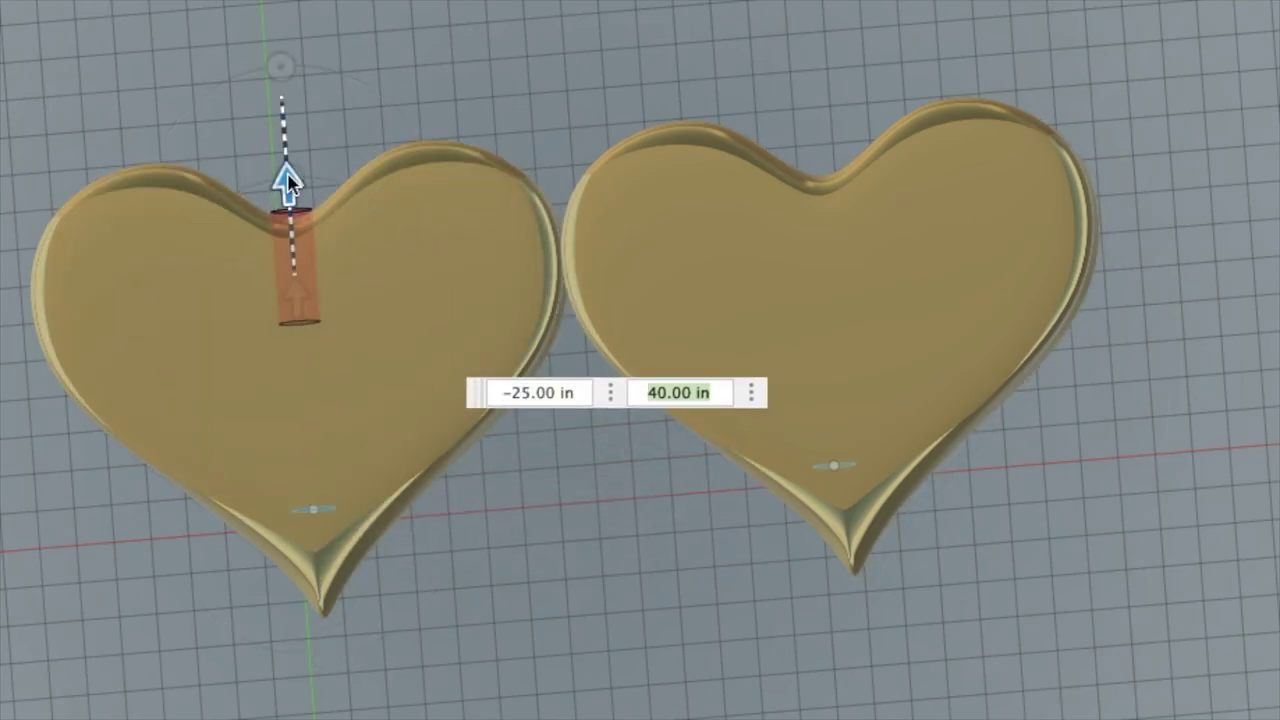
left_click_drag(289, 180, 286, 140)
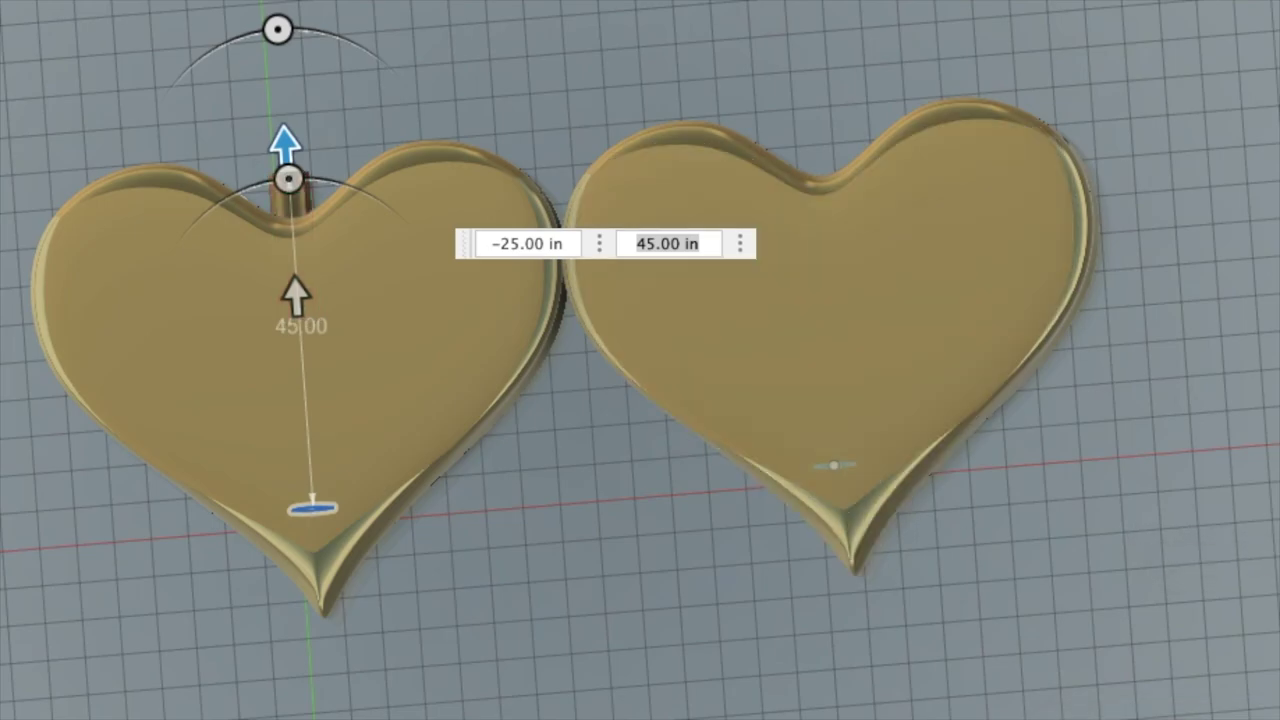
key("Return")
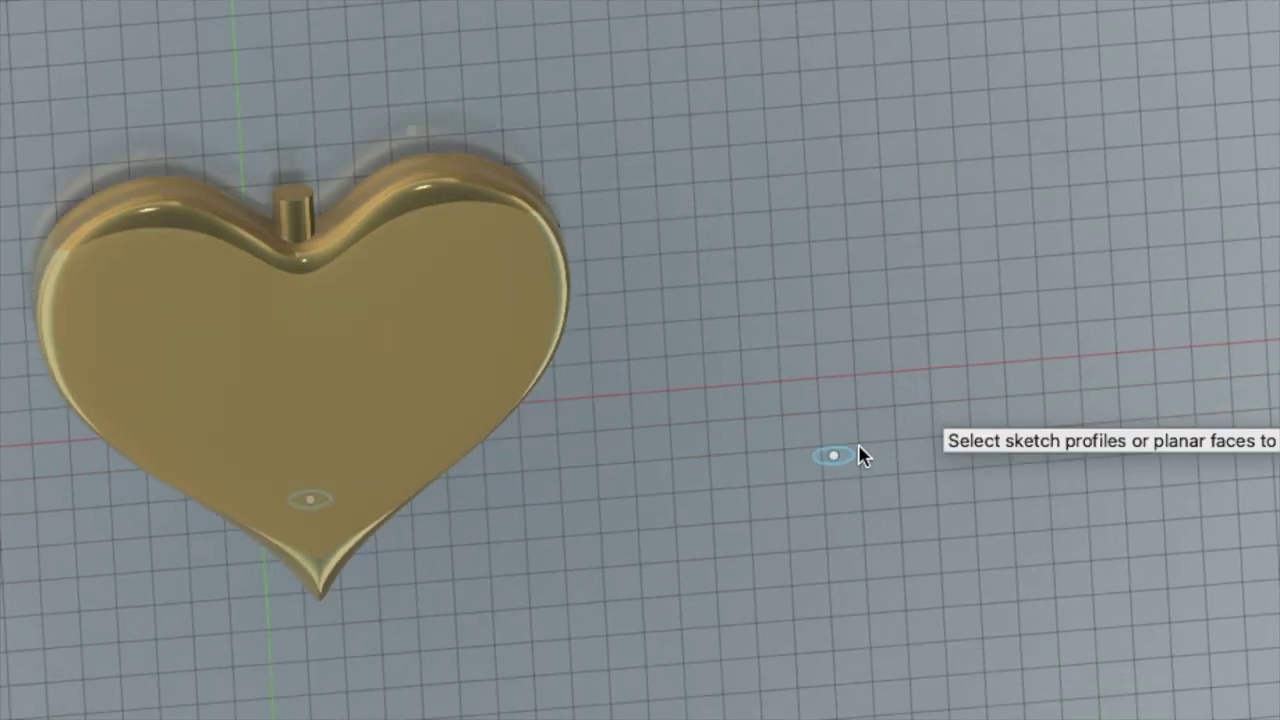
left_click(831, 456)
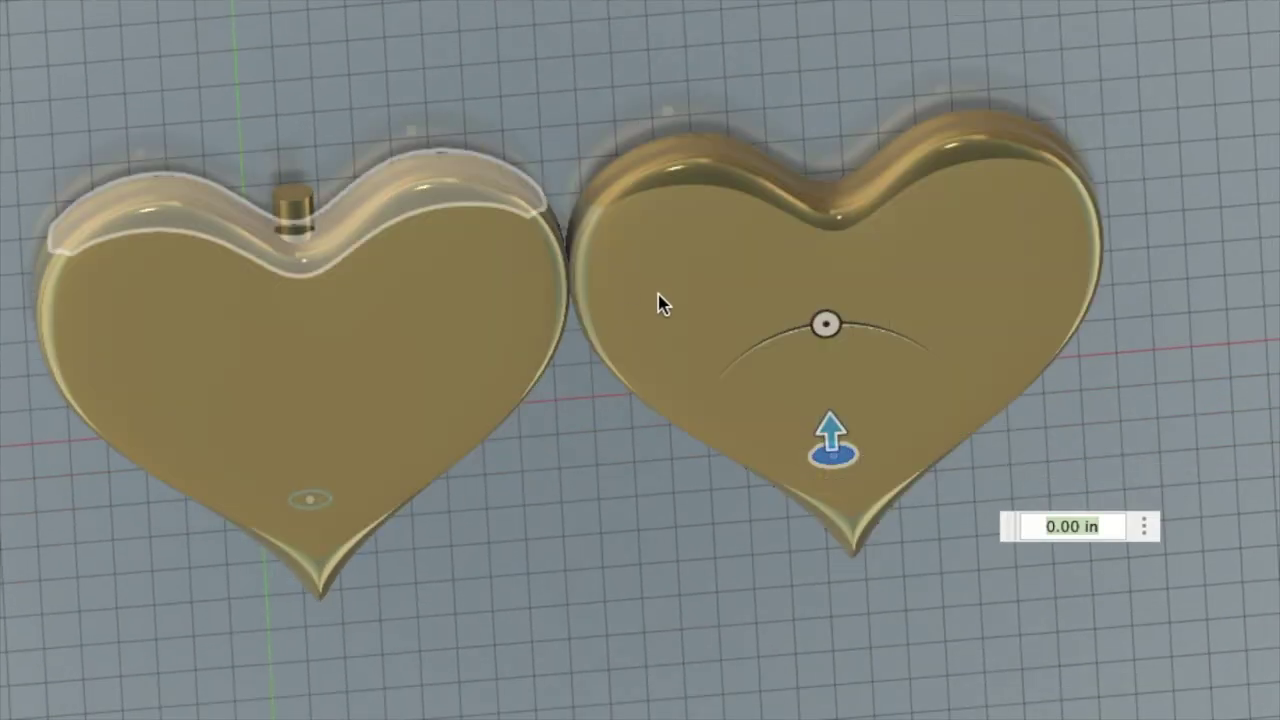
Extrude the right heart's bail circle upward to 45.00 in, matching the left bail.
left_click_drag(833, 437, 815, 160)
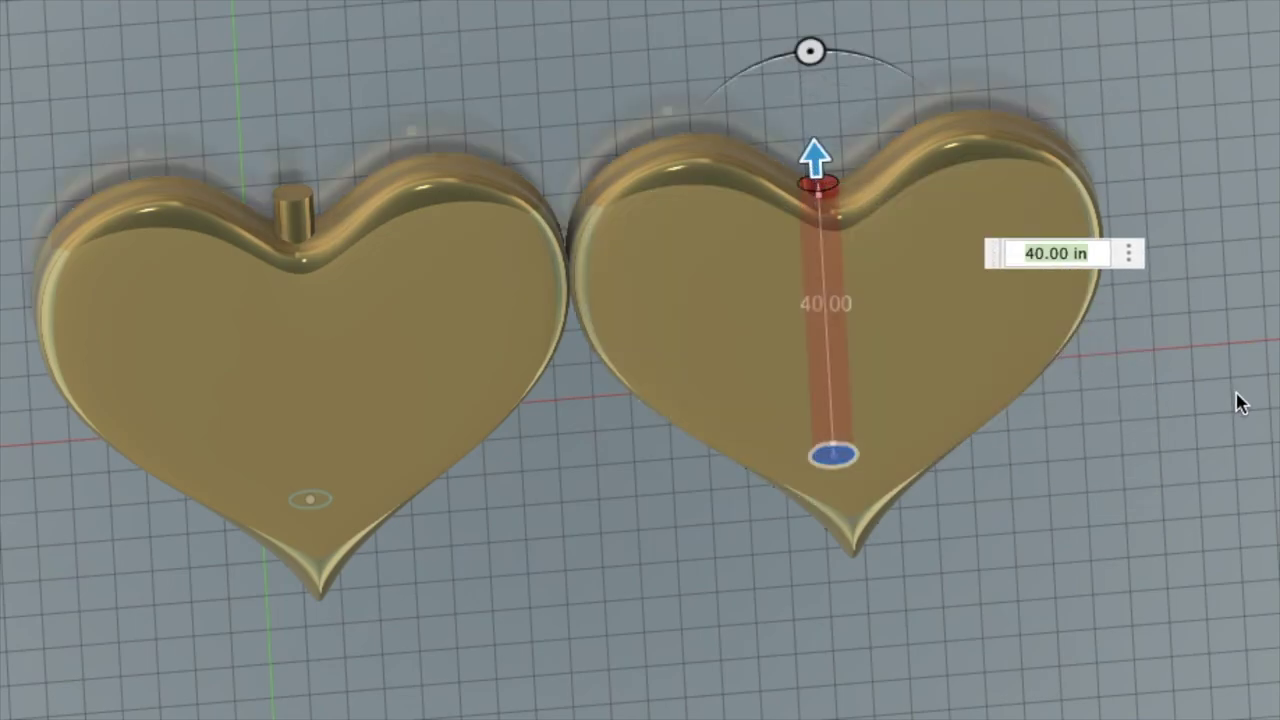
left_click_drag(815, 162, 816, 143)
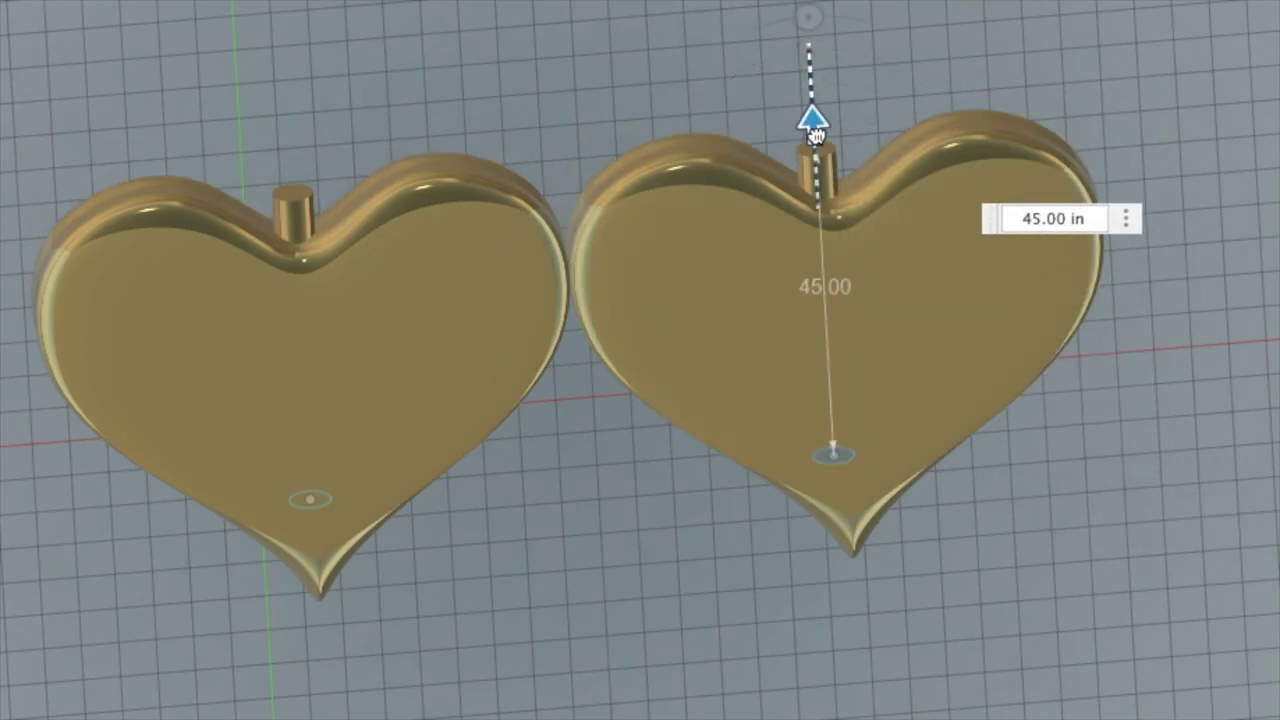
middle_click_drag(815, 143, 1117, 520, "shift")
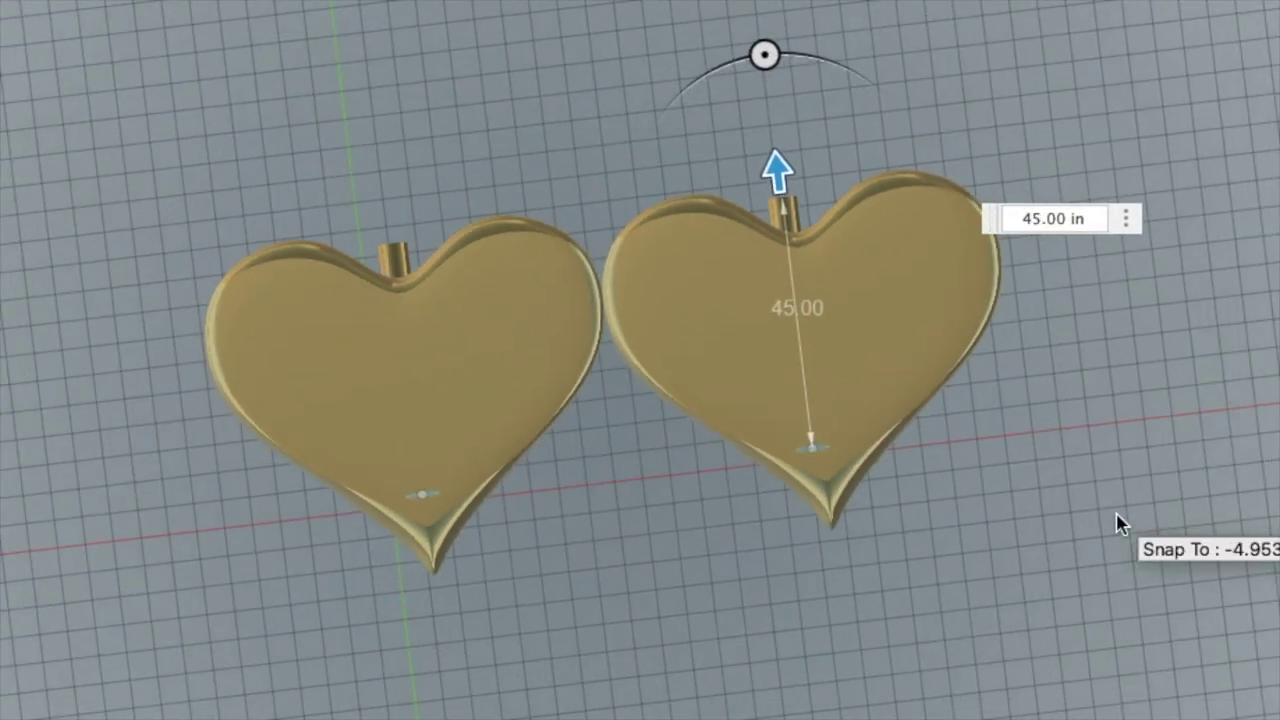
key("Return")
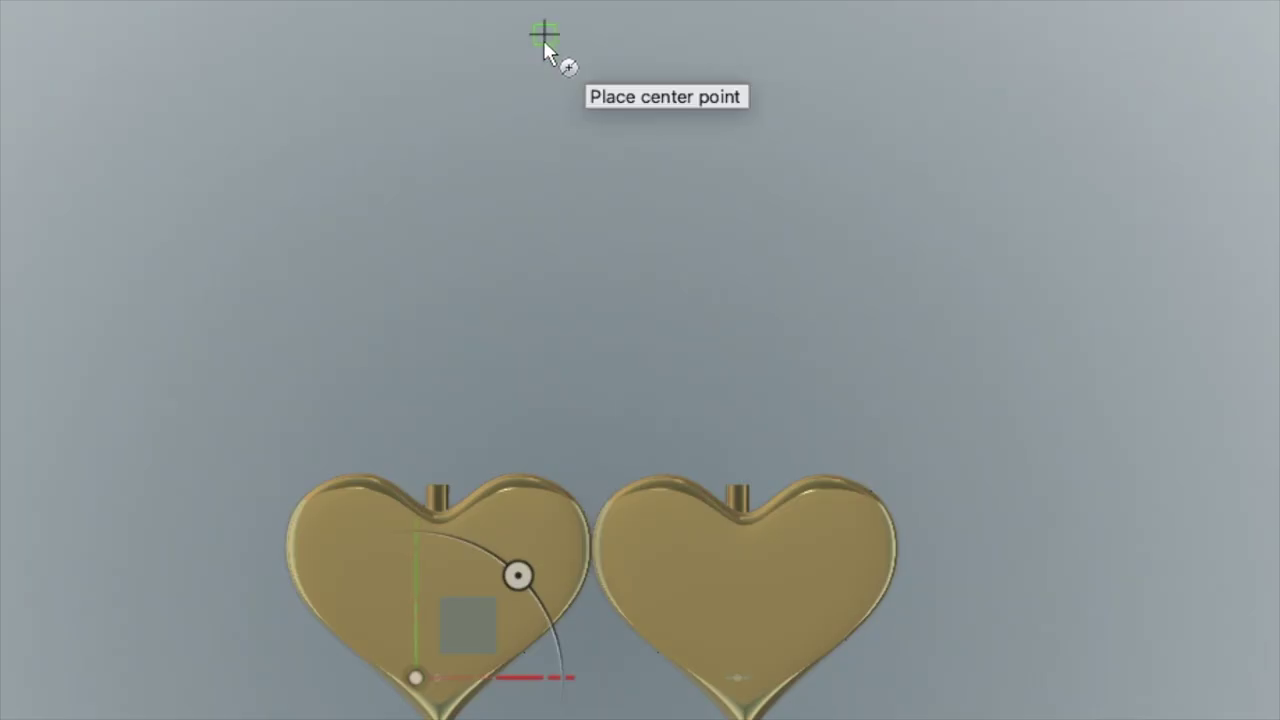
left_click(556, 3)
left_click(727, 449)
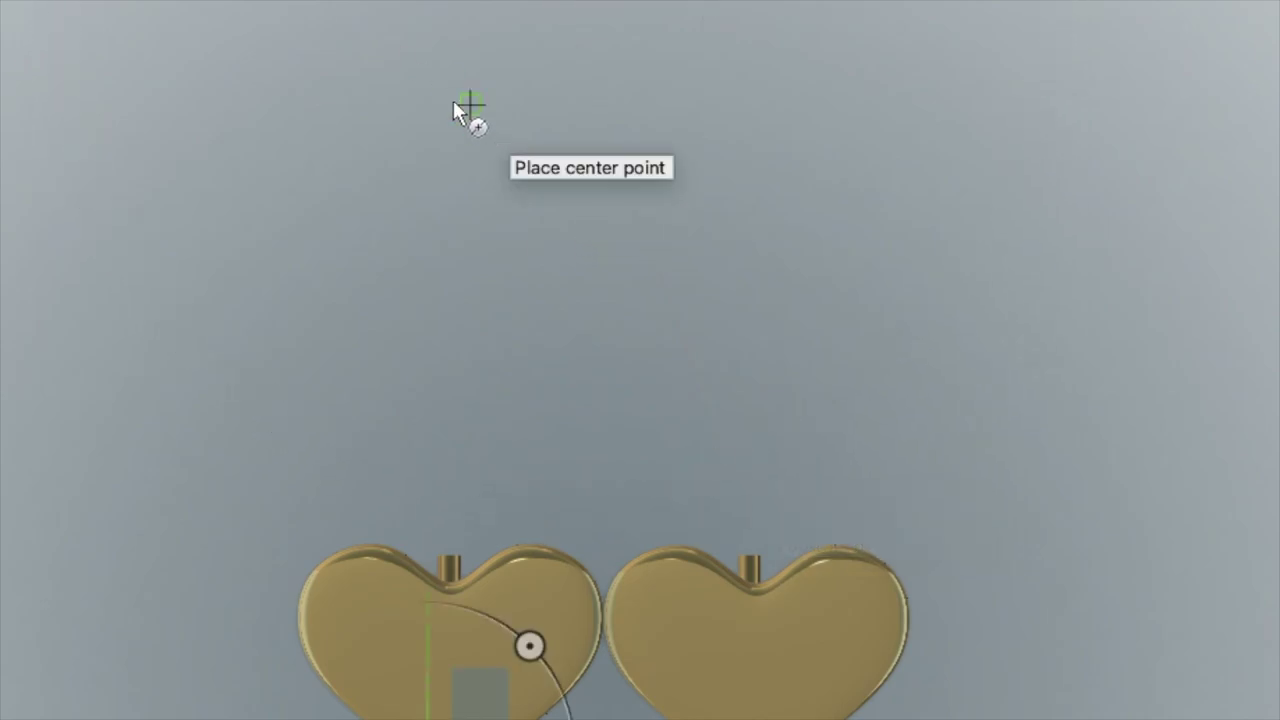
left_click(448, 551)
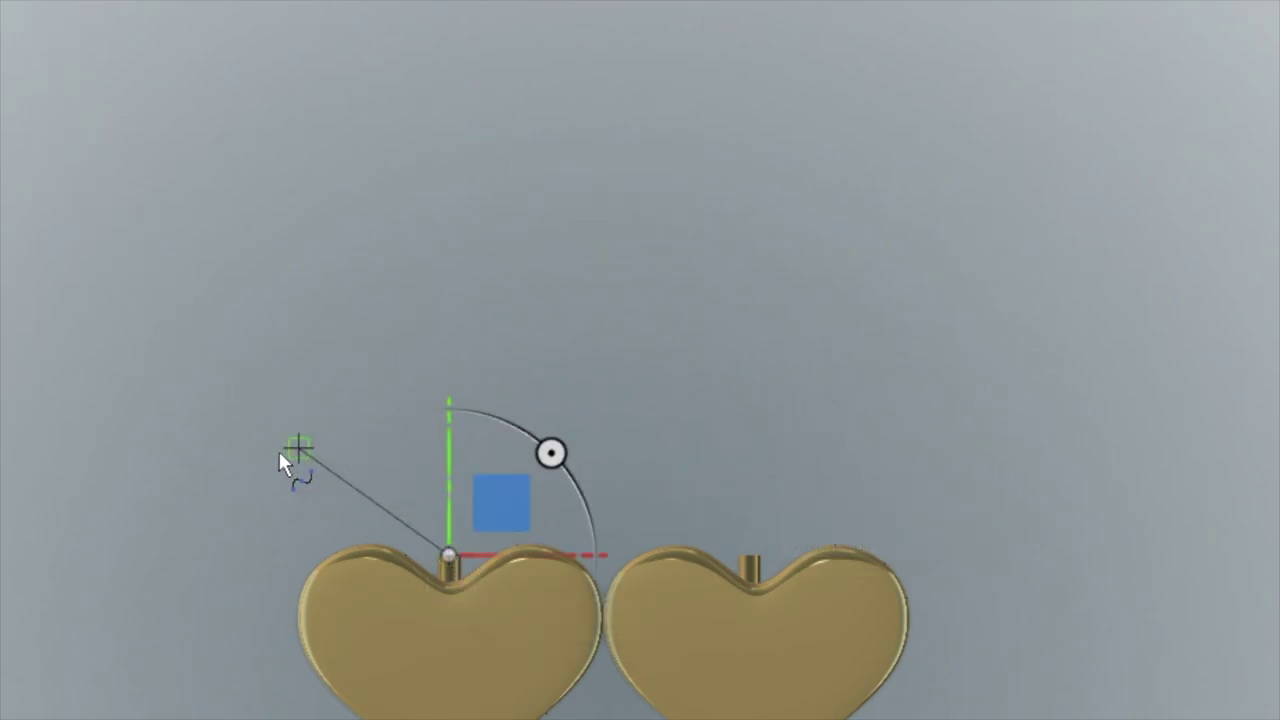
left_click(236, 449)
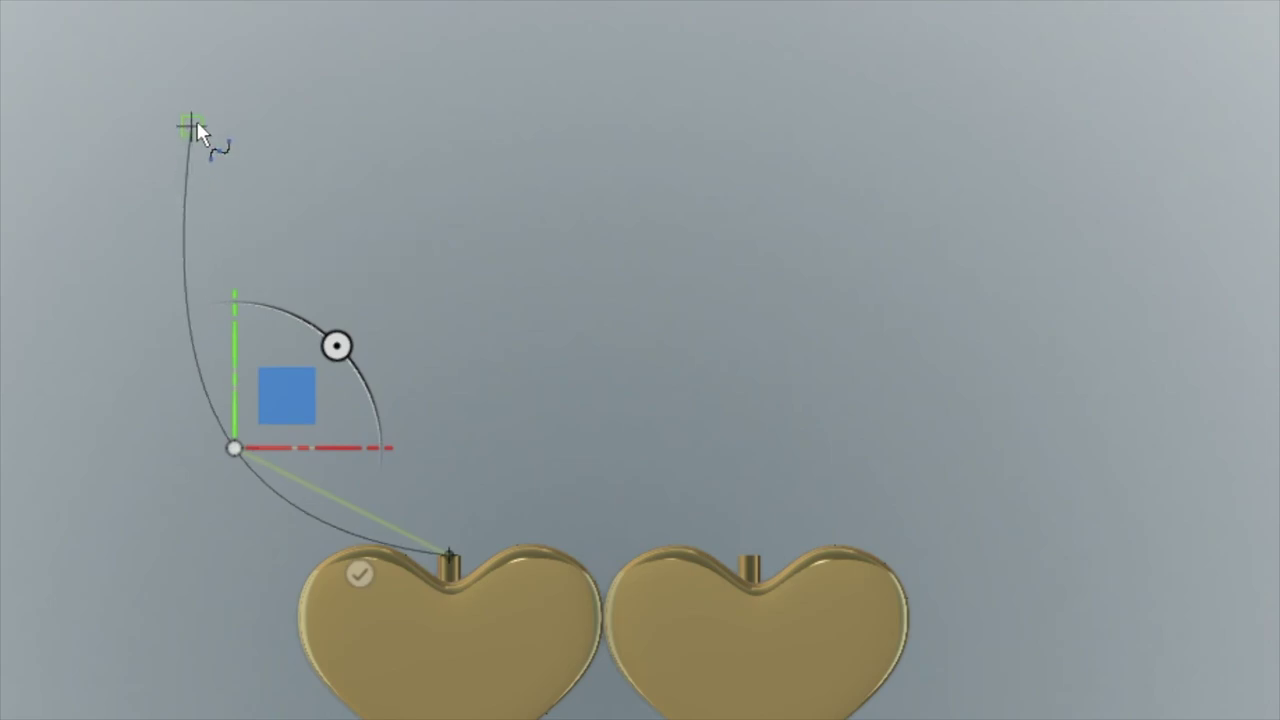
left_click(191, 126)
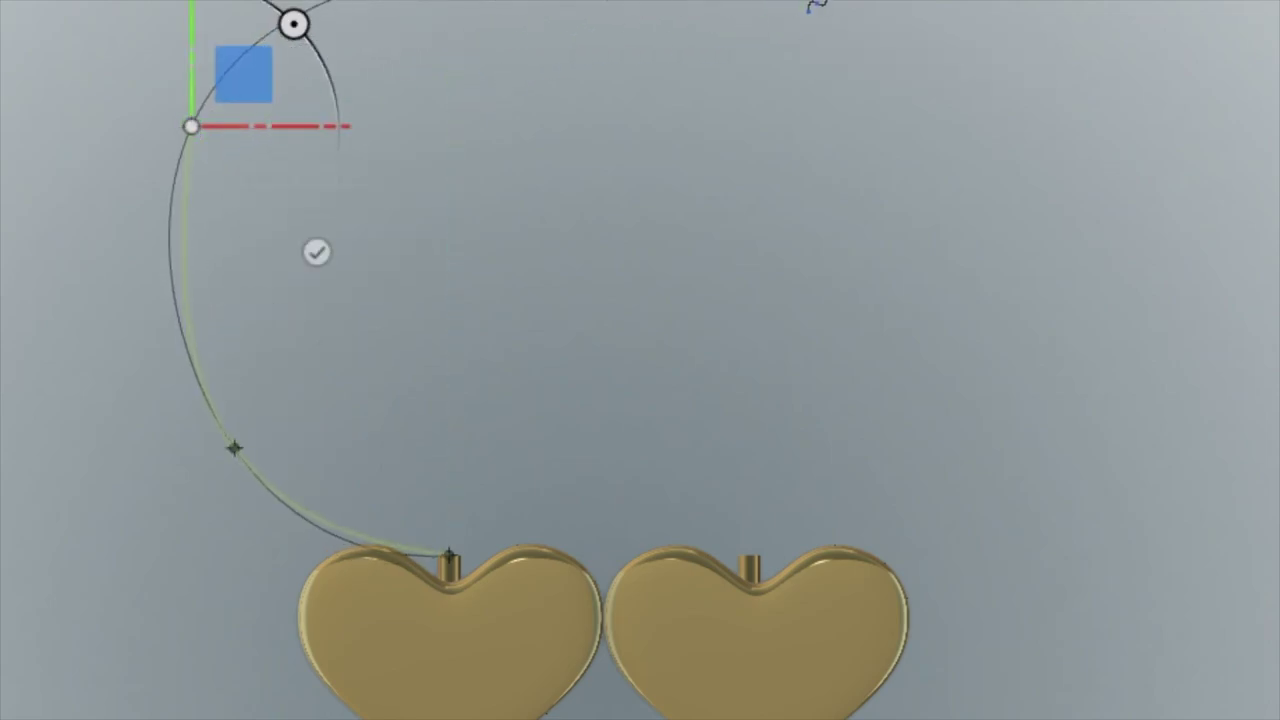
right_click(1030, 149)
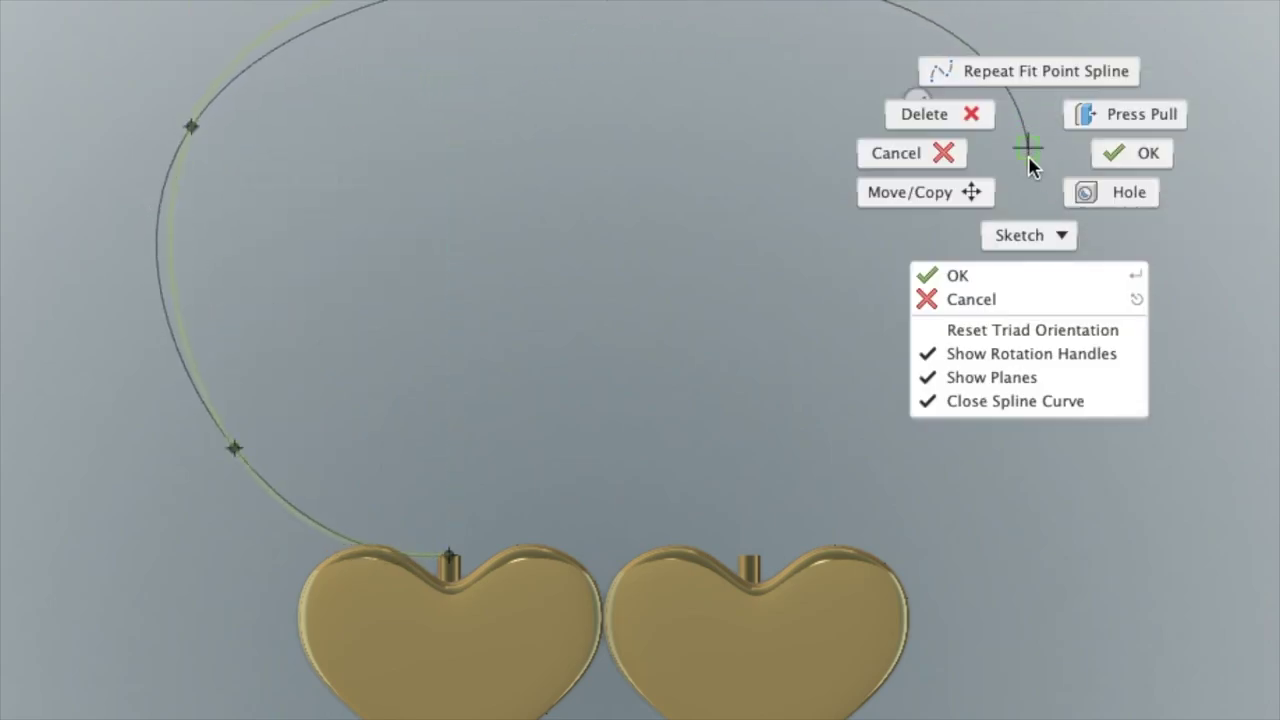
left_click(930, 522)
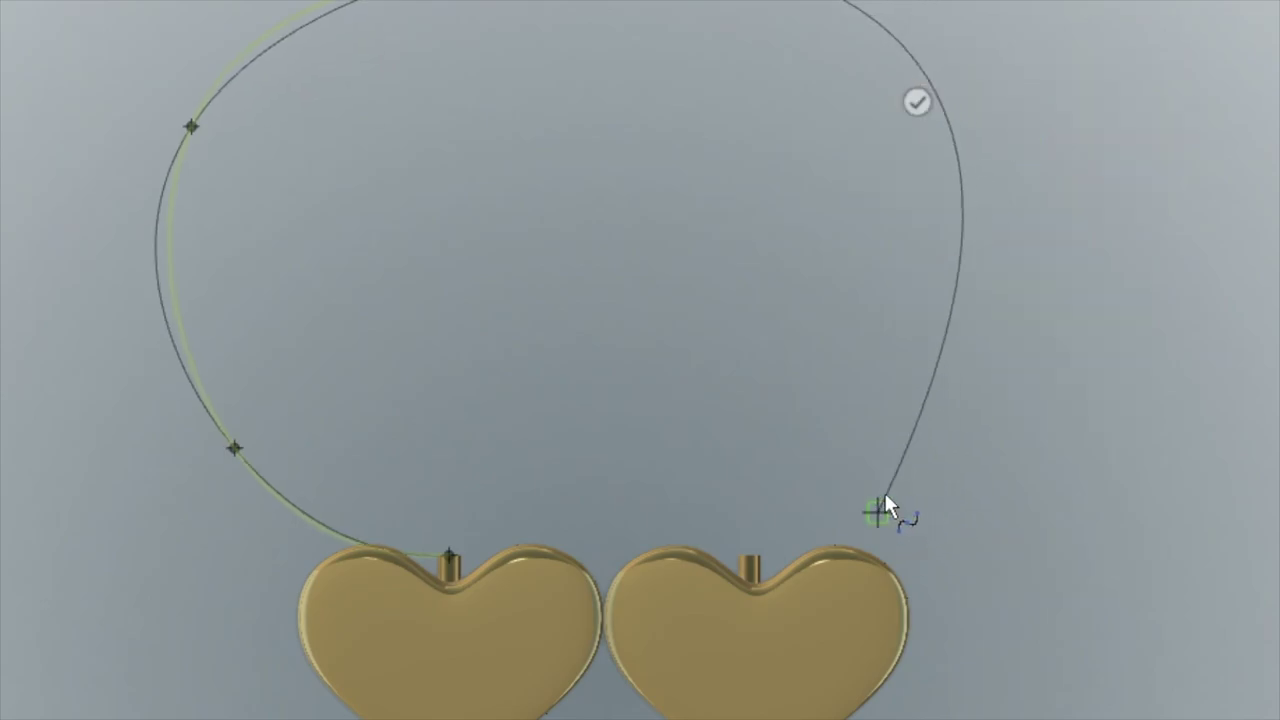
left_click(919, 342)
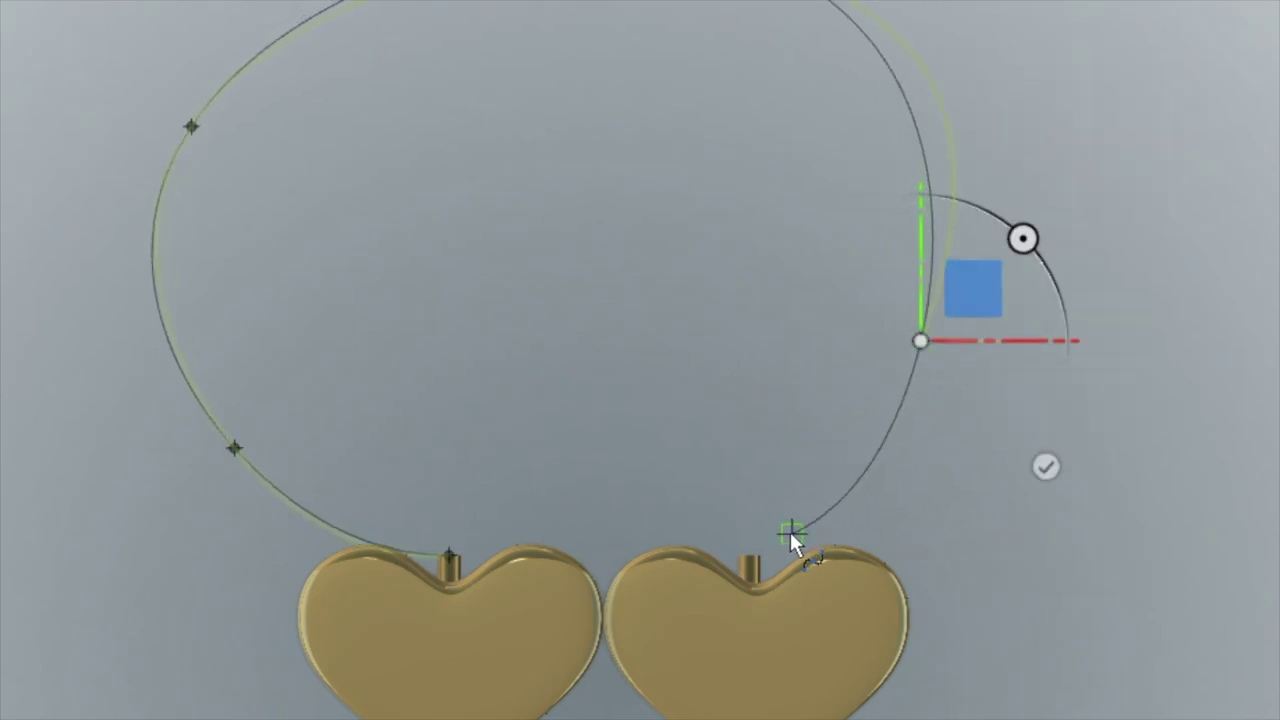
left_click(760, 556)
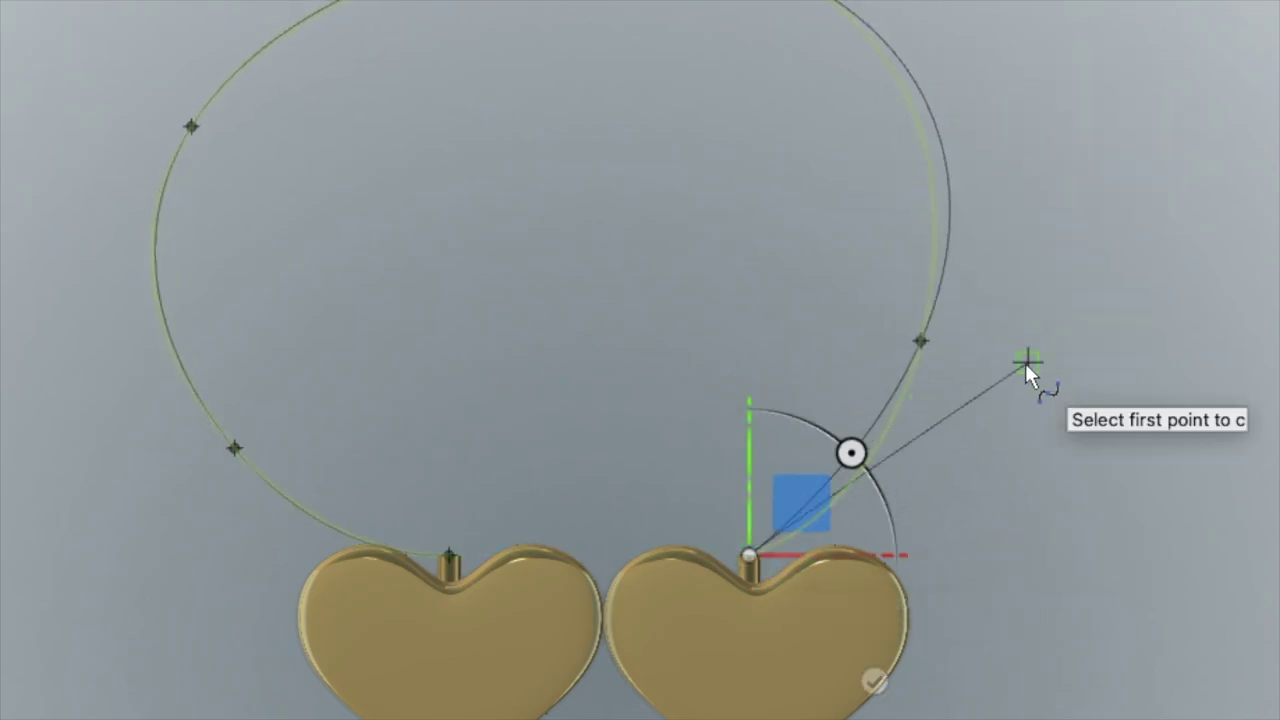
key("Escape")
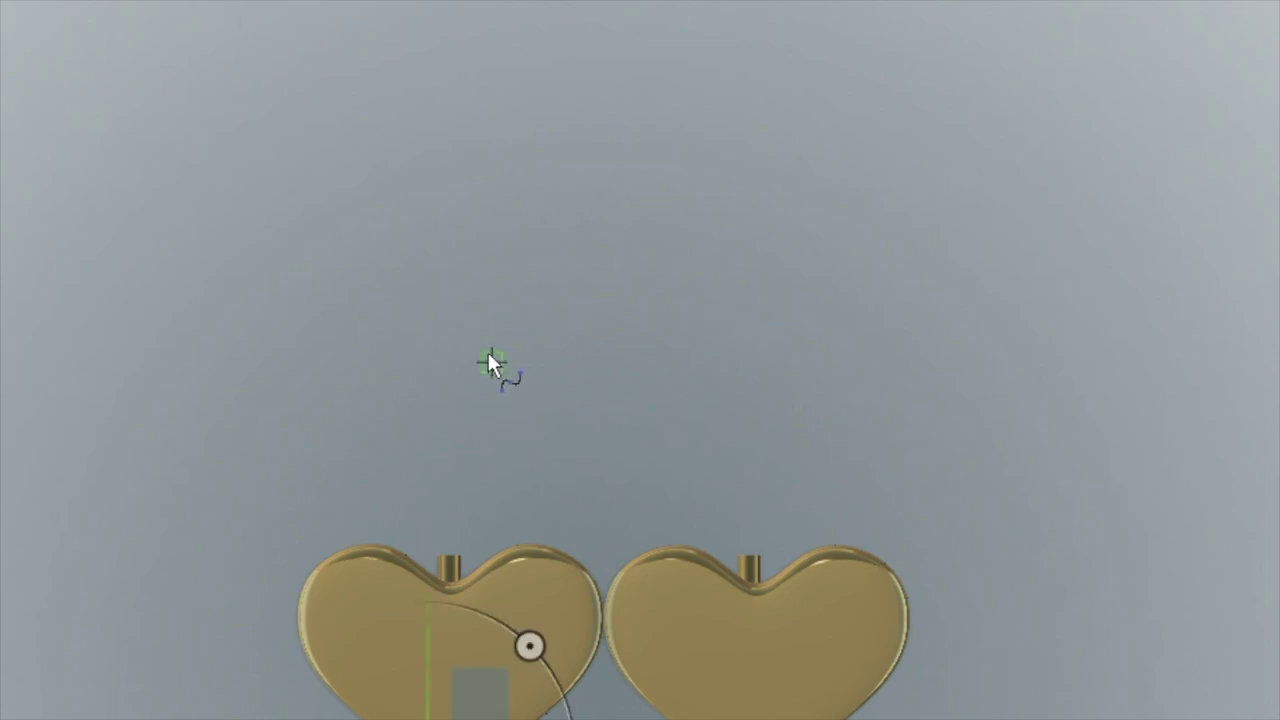
Place fit-point spline points from the left bail, up the left side, over the top, down to the right bail.
left_click(470, 455)
left_click(263, 380)
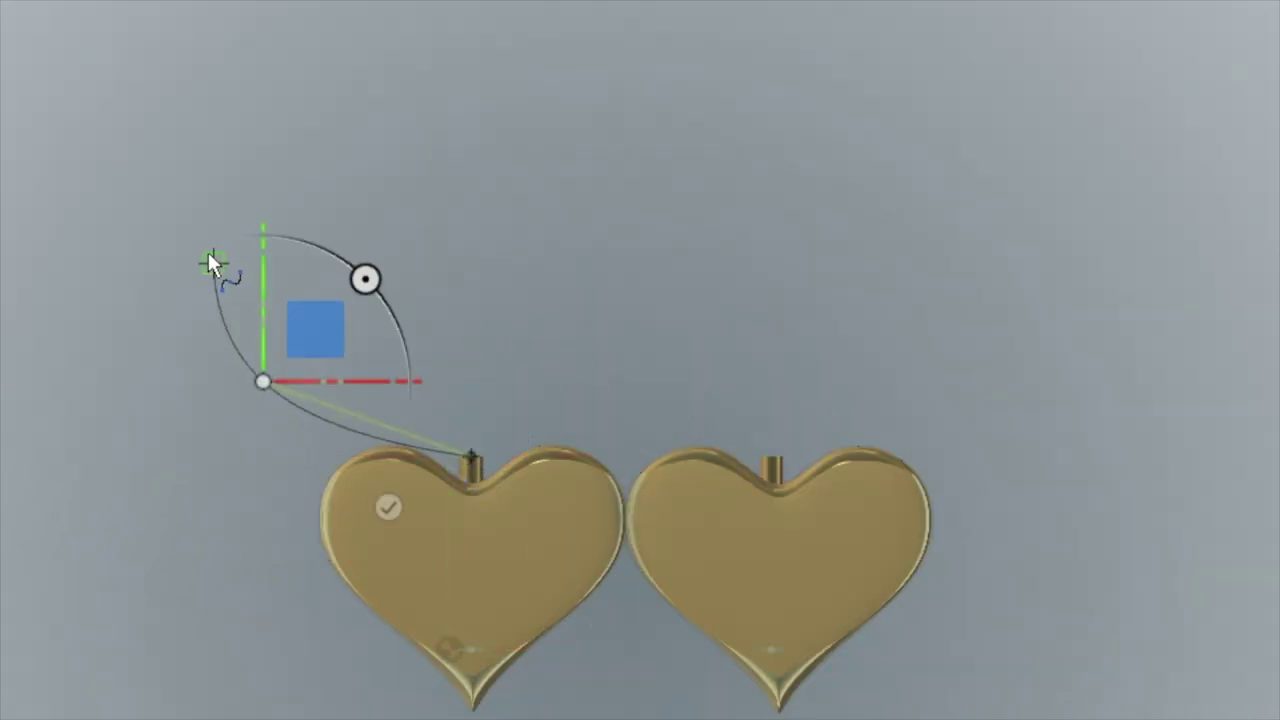
left_click(212, 263)
left_click(192, 156)
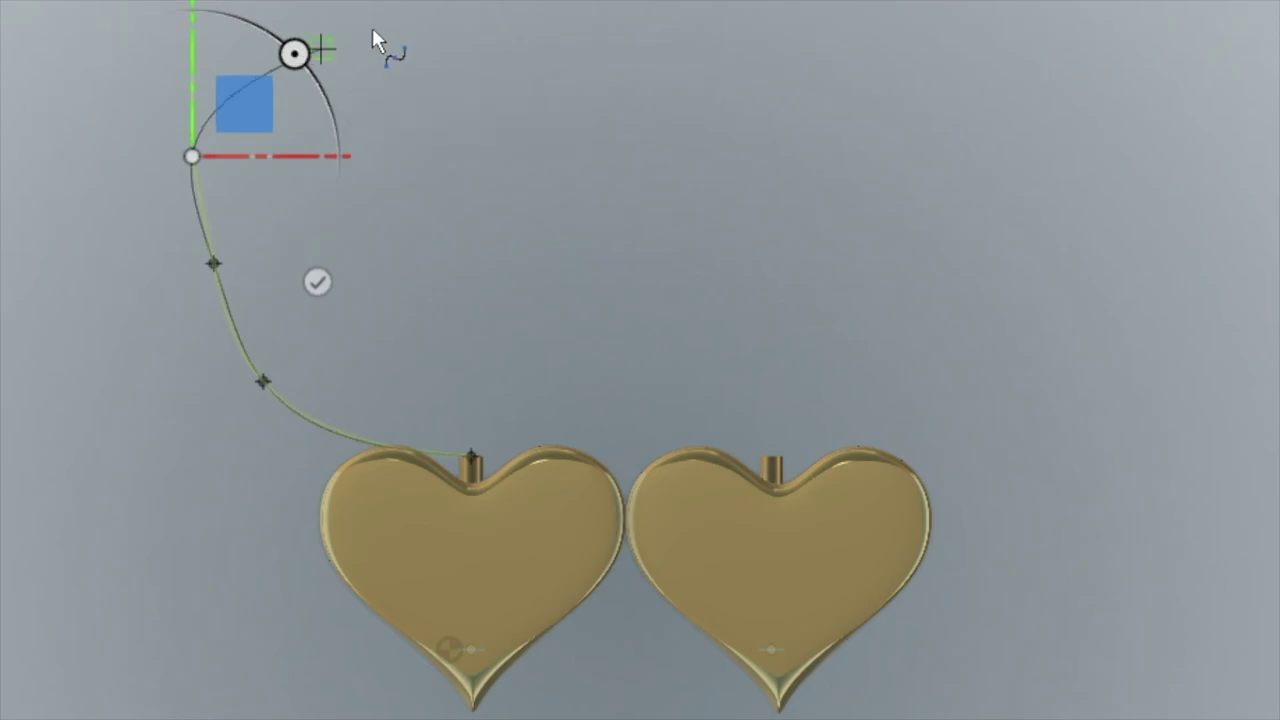
left_click(439, 3)
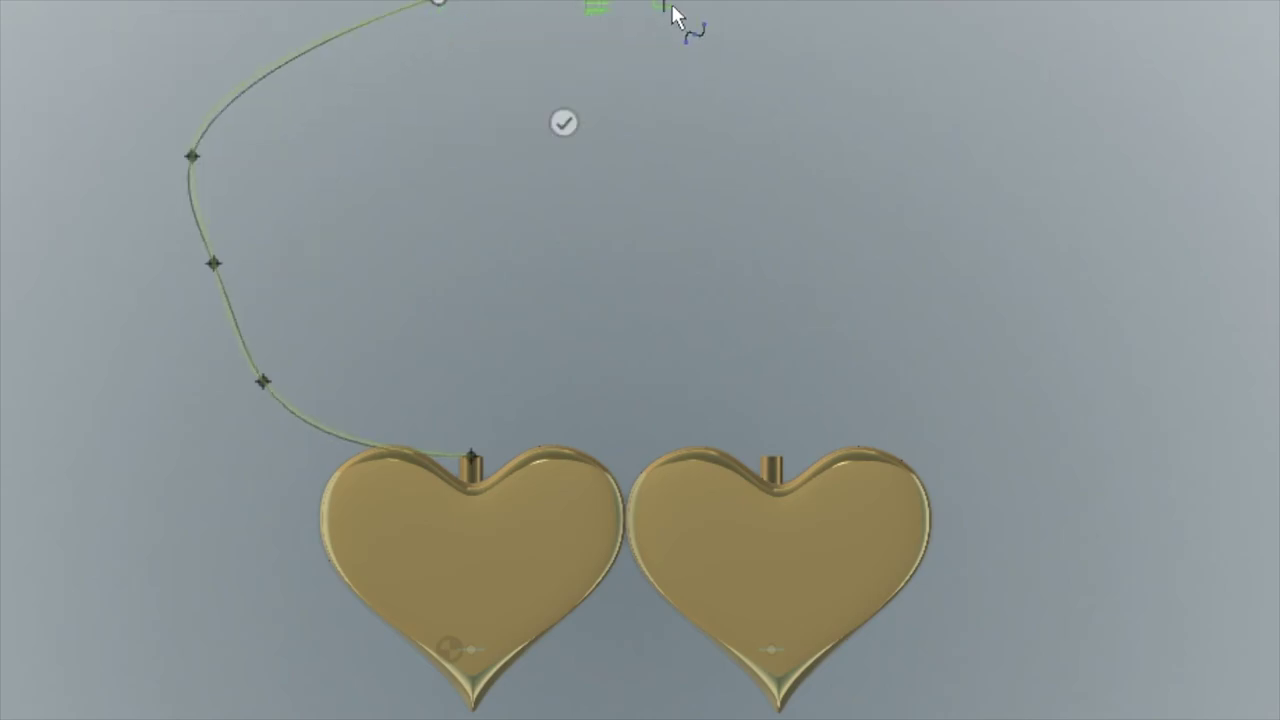
left_click(1028, 113)
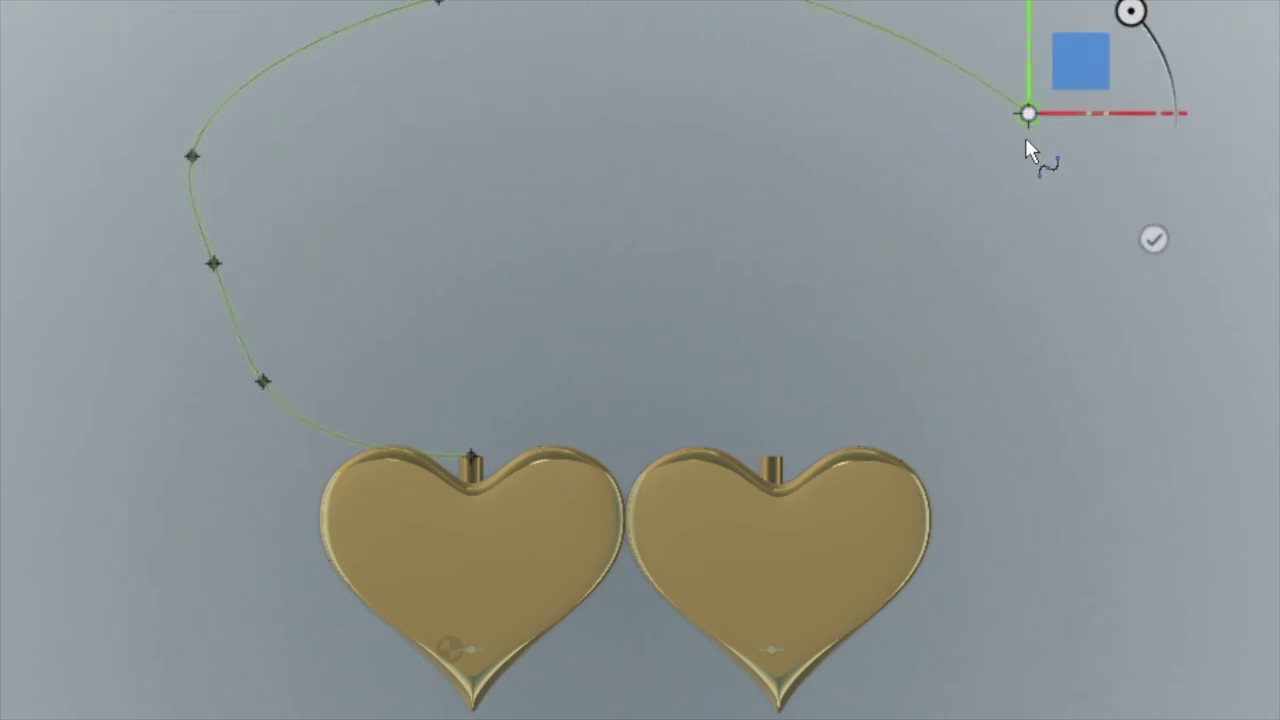
left_click(1028, 241)
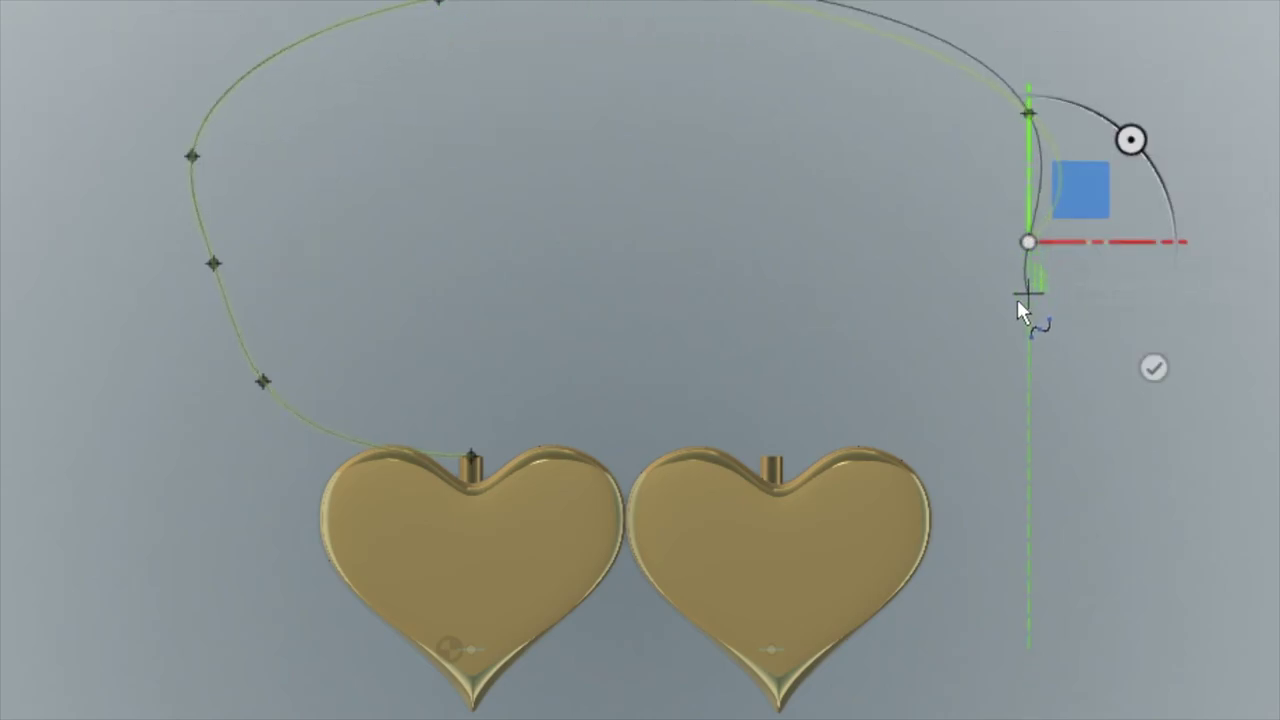
left_click(964, 350)
left_click(878, 413)
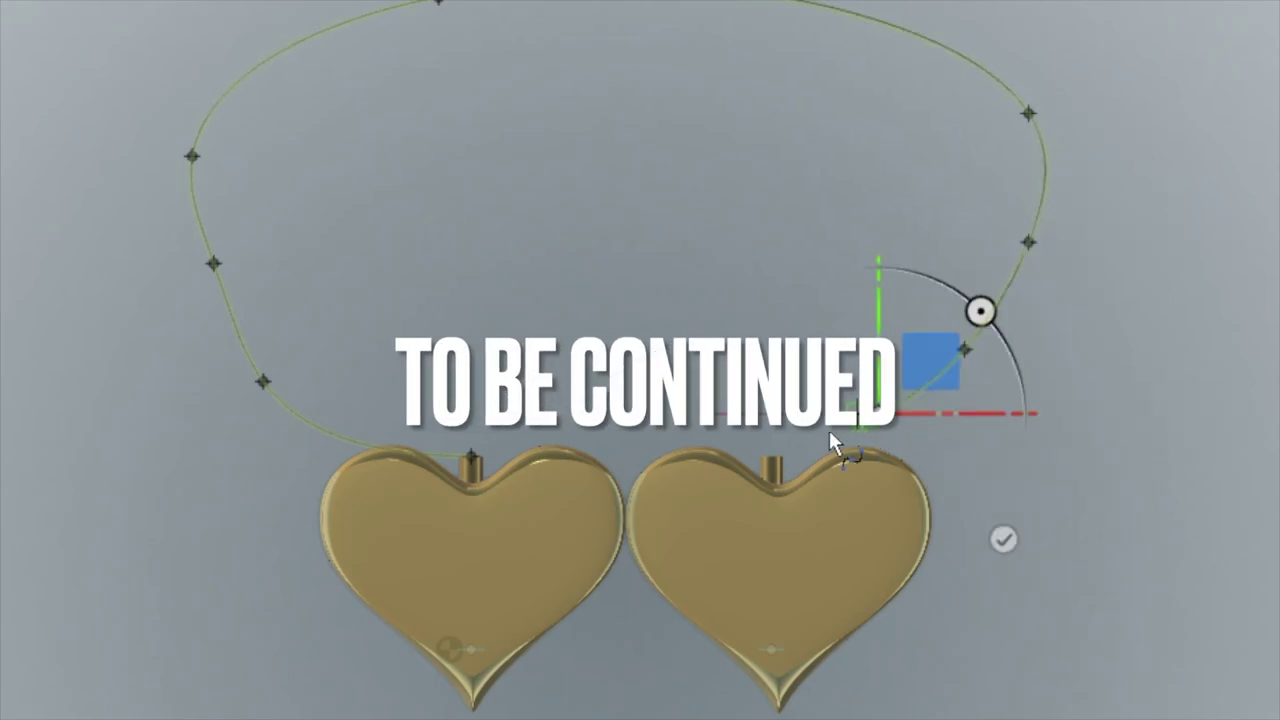
left_click(776, 451)
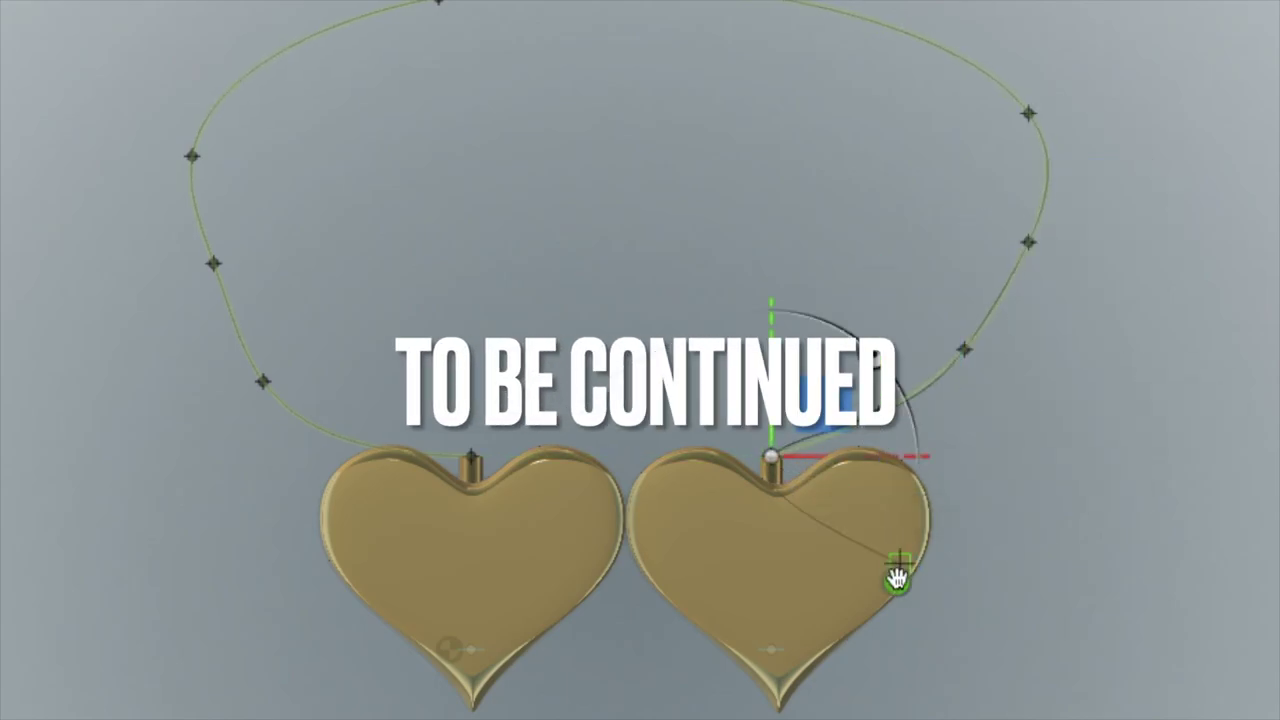
key("Return")
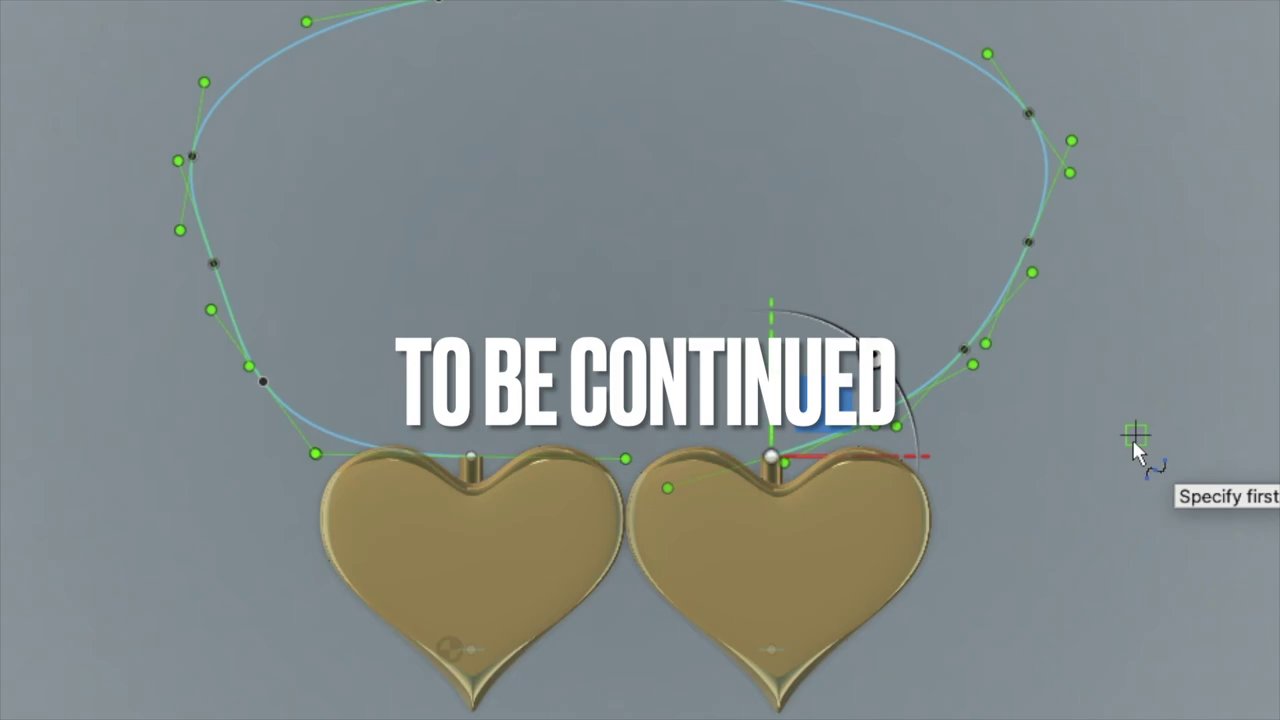